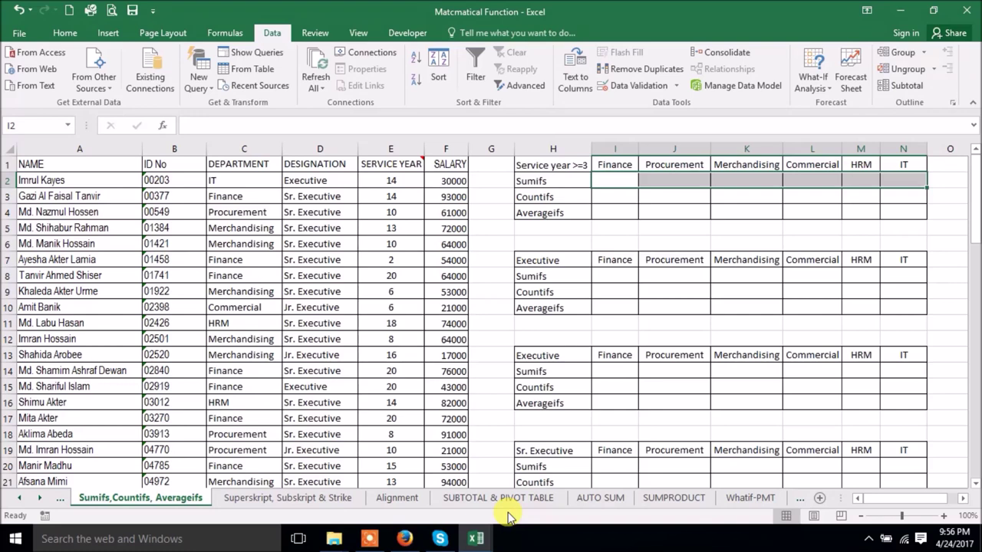
- In I2, start a SUMIFS that sums $F$2:$F$68 where $C$2:$C$68 matches the Finance header I1
click(618, 180)
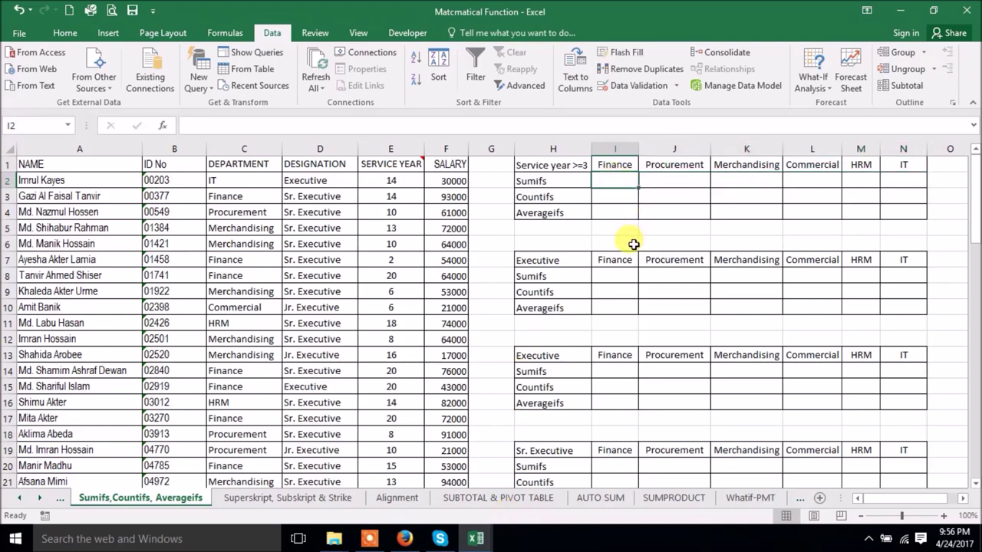
text(=)
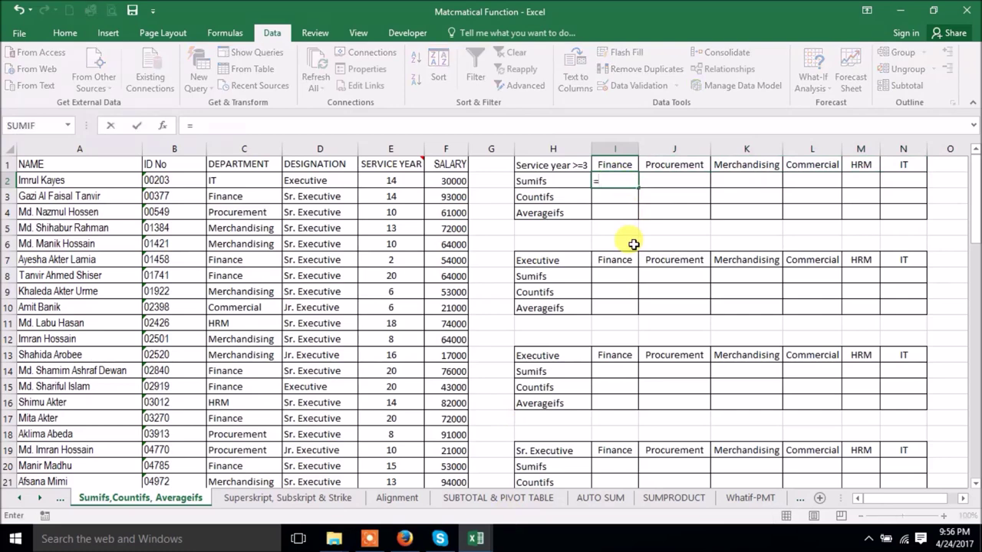
text(sumifs)
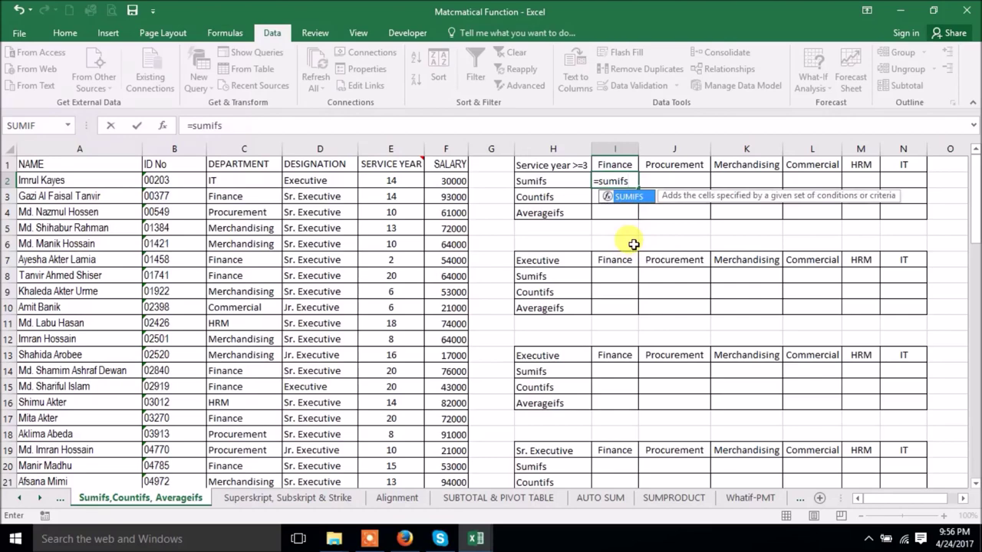
key(Tab)
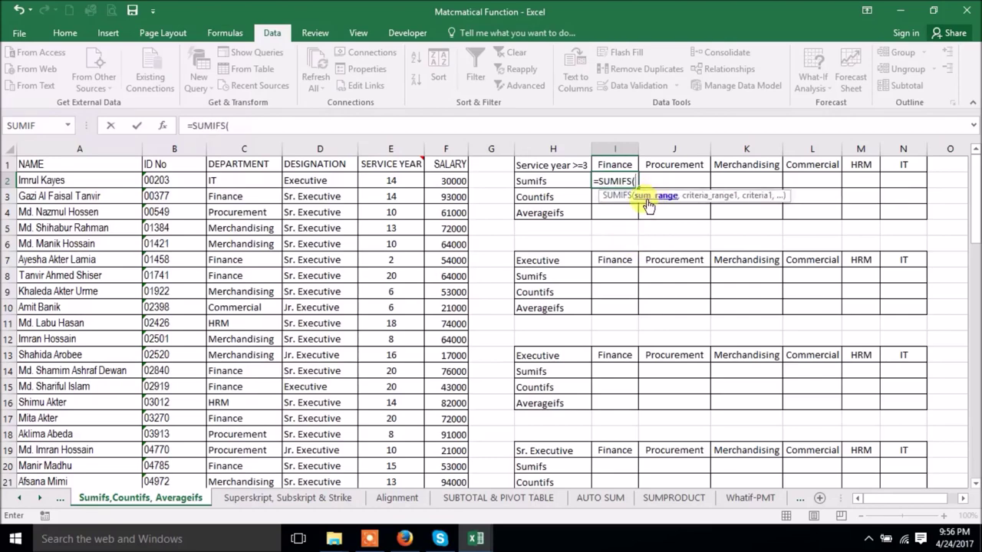
drag(449, 181, 454, 464)
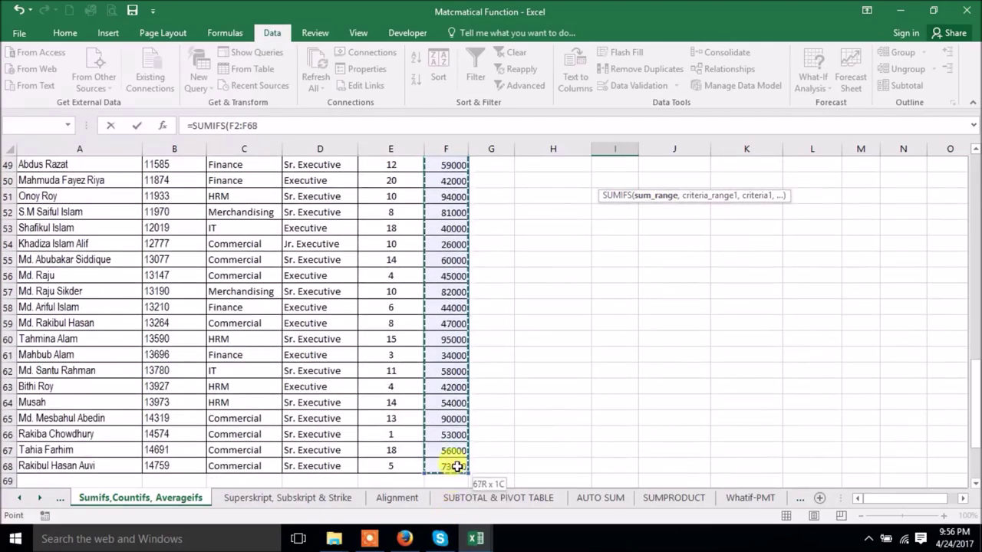
scroll(453, 464, up, 16)
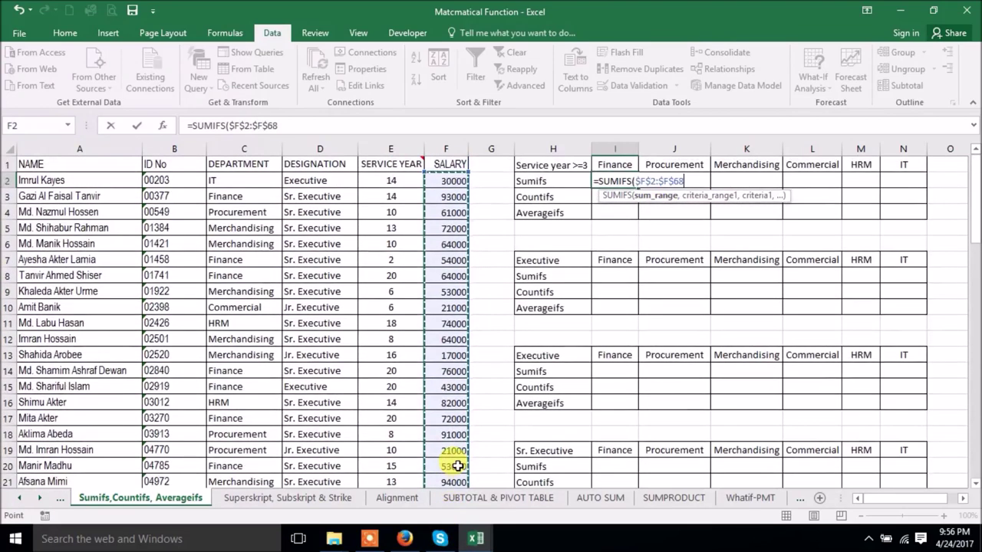
key(F4)
text(,)
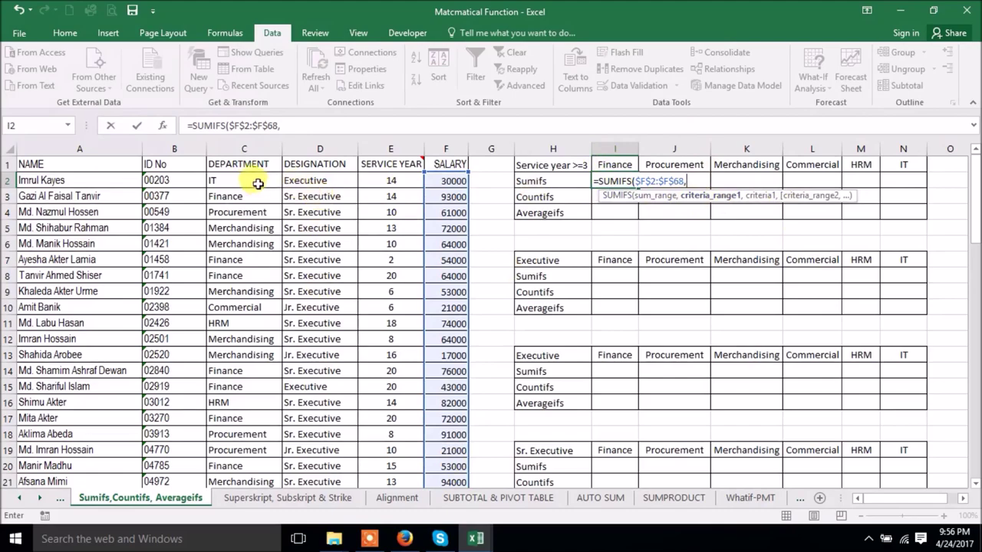
drag(255, 181, 243, 400)
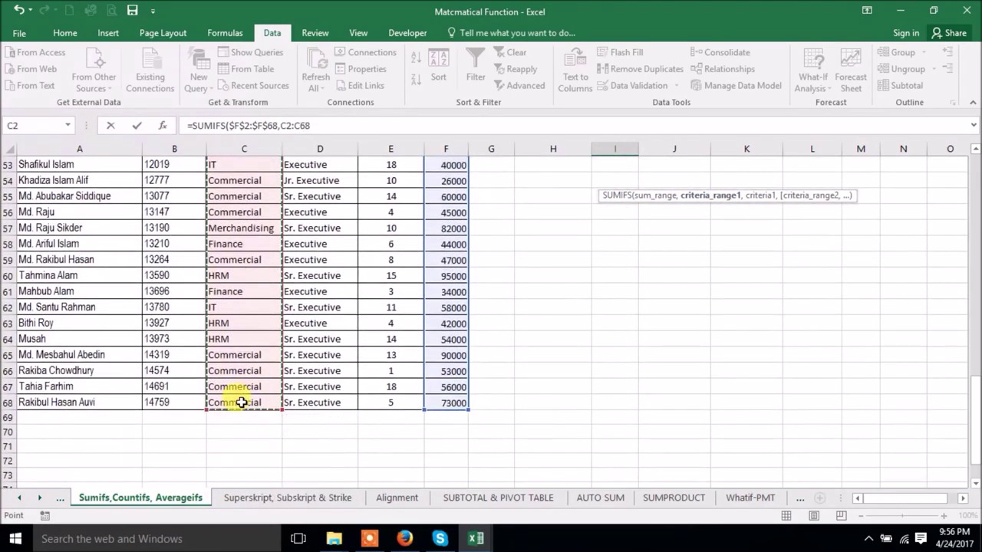
key(F4)
text(,)
click(627, 165)
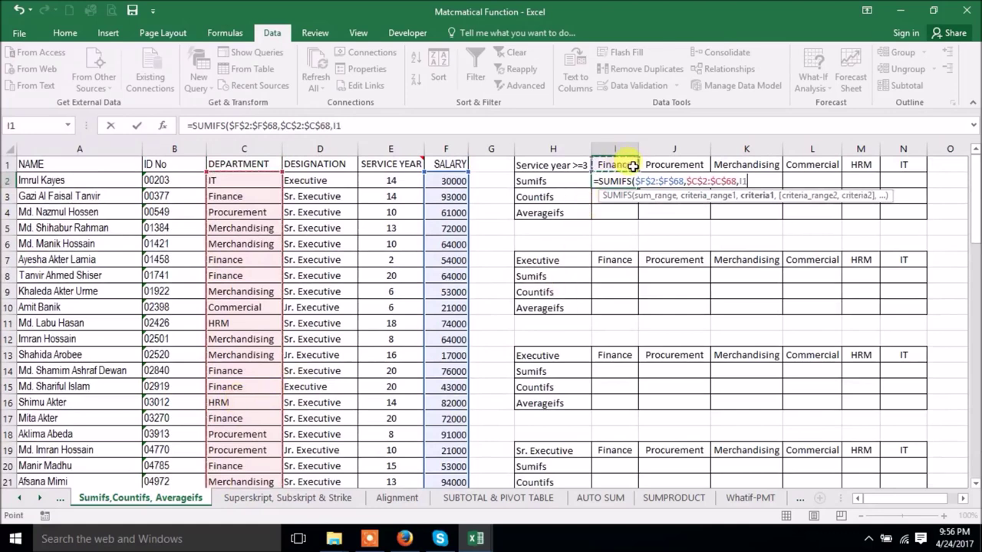
text(,)
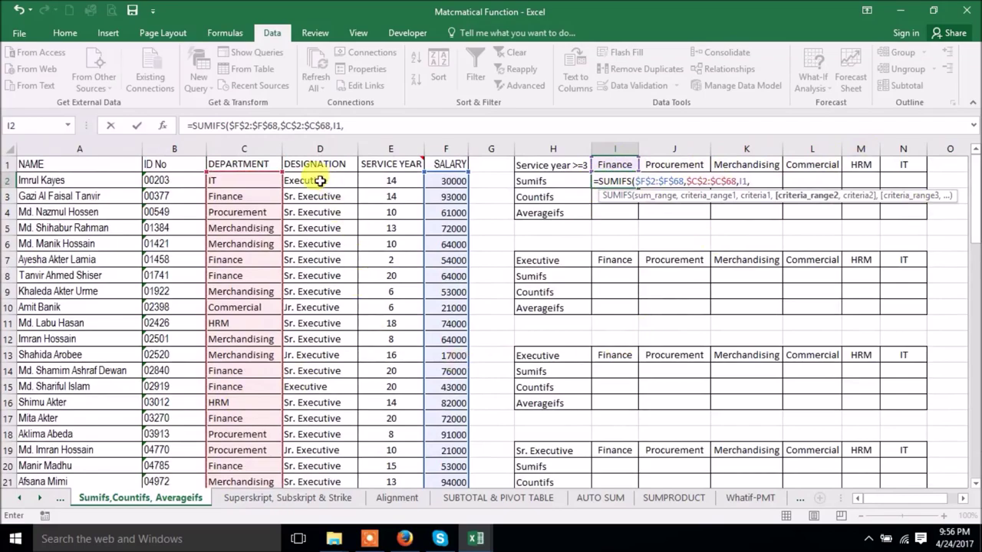
- Add $E$2:$E$68 as the service-year criteria range, correcting the mistaken D column to E
drag(320, 180, 329, 468)
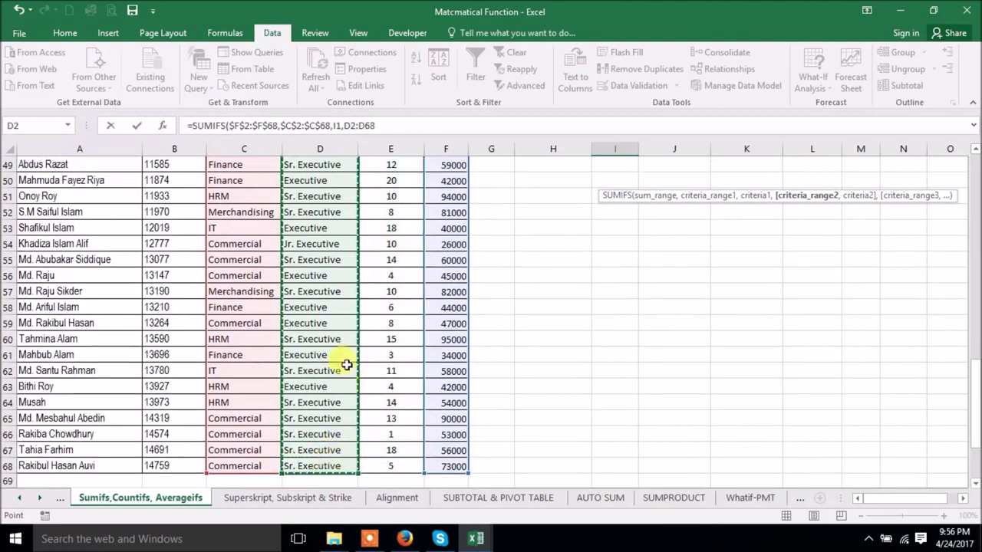
click(353, 125)
key(BackSpace)
text(E)
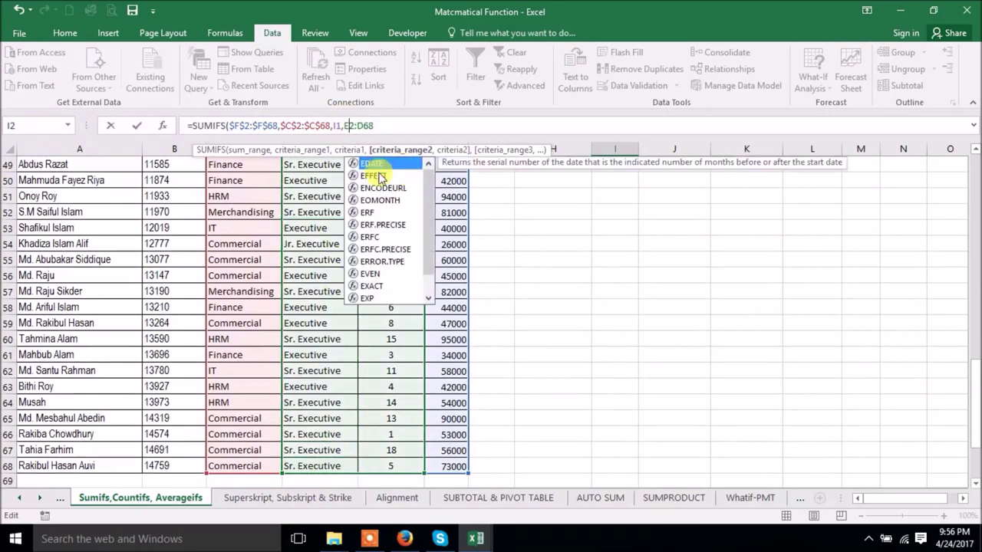
click(363, 125)
key(BackSpace)
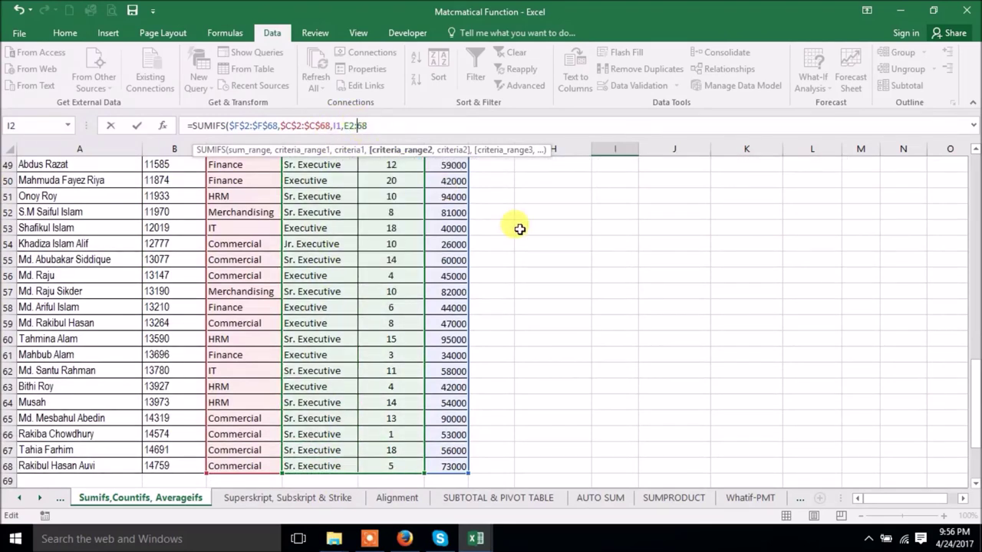
text(E)
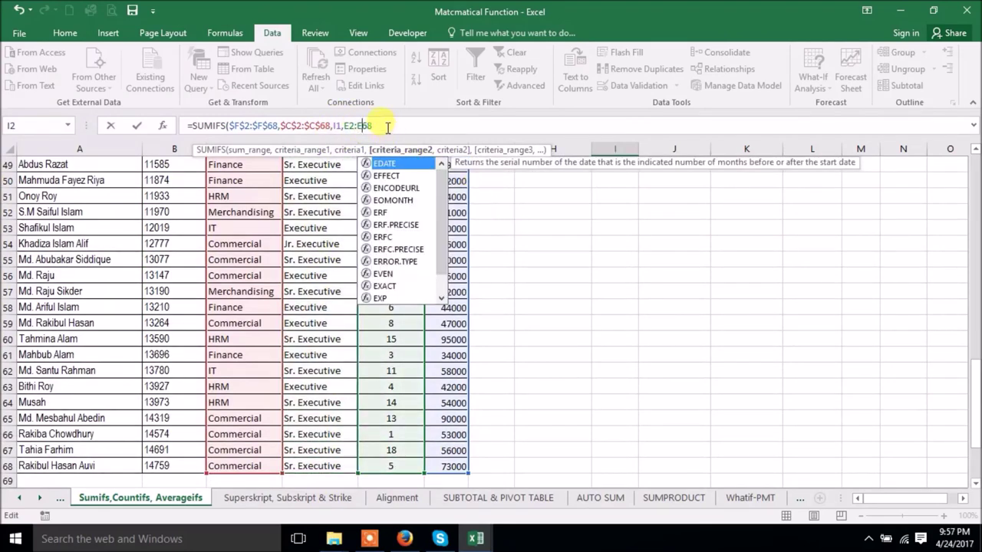
drag(373, 125, 339, 125)
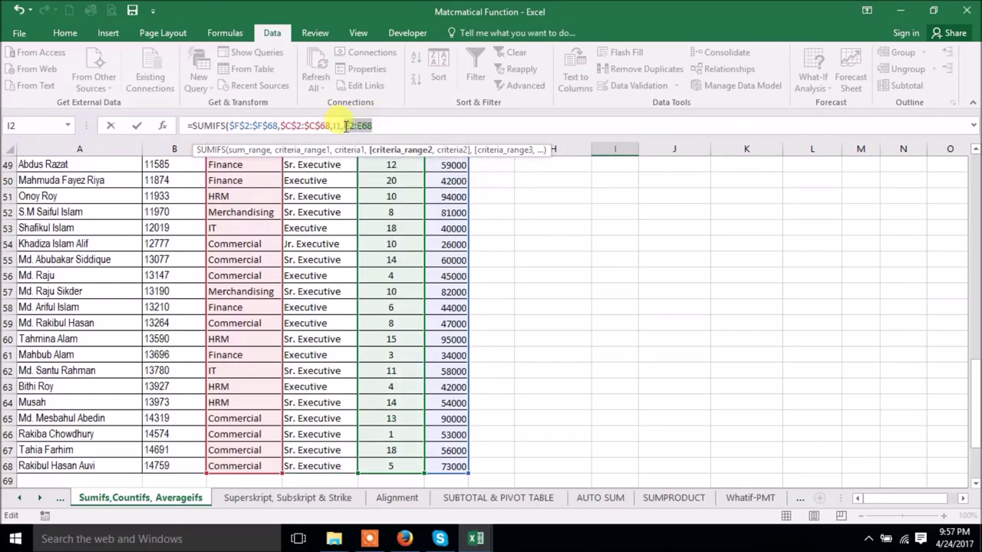
key(F4)
- Finish with the ">=3" criterion and fill the formula from I2 across to N2
scroll(355, 156, up, 10)
scroll(355, 156, up, 6)
click(416, 135)
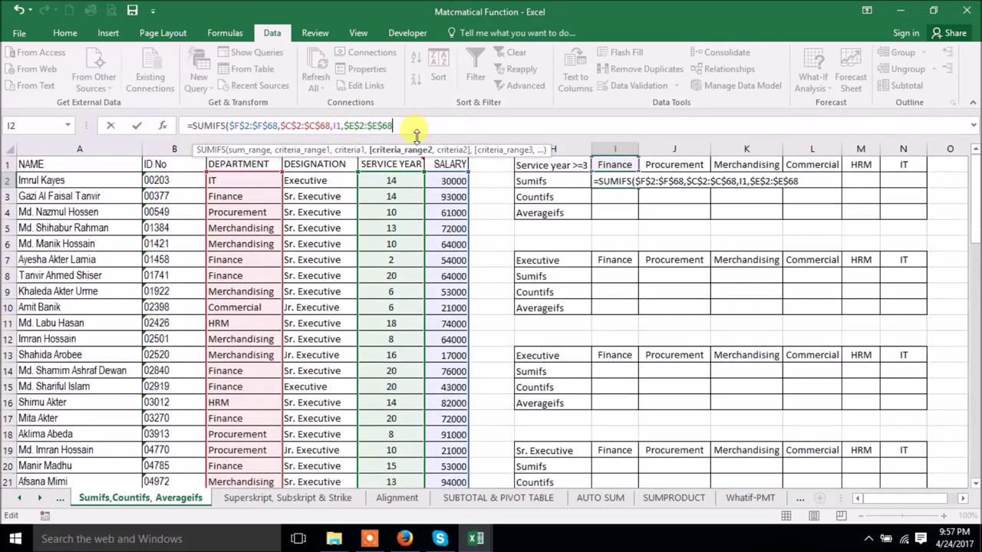
text(,)
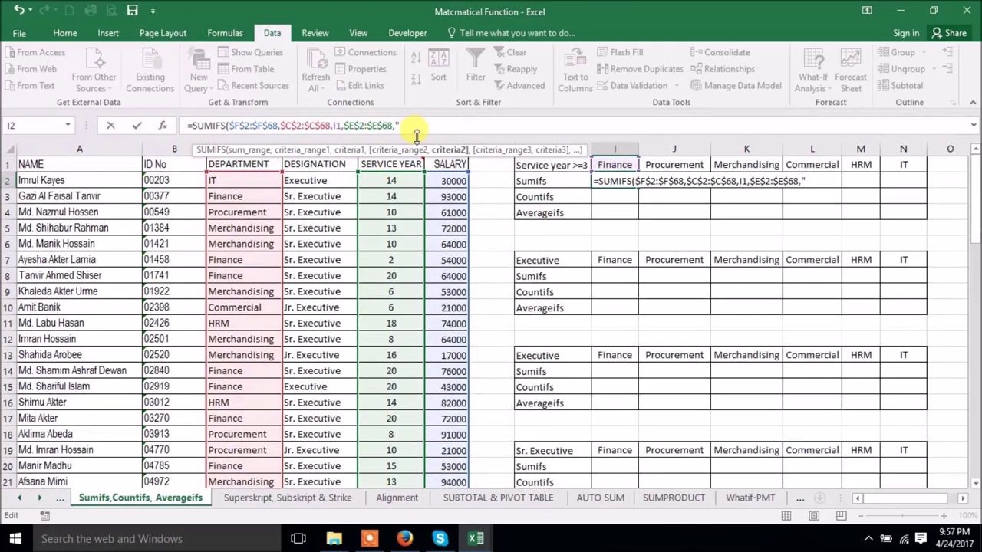
text(">=3")
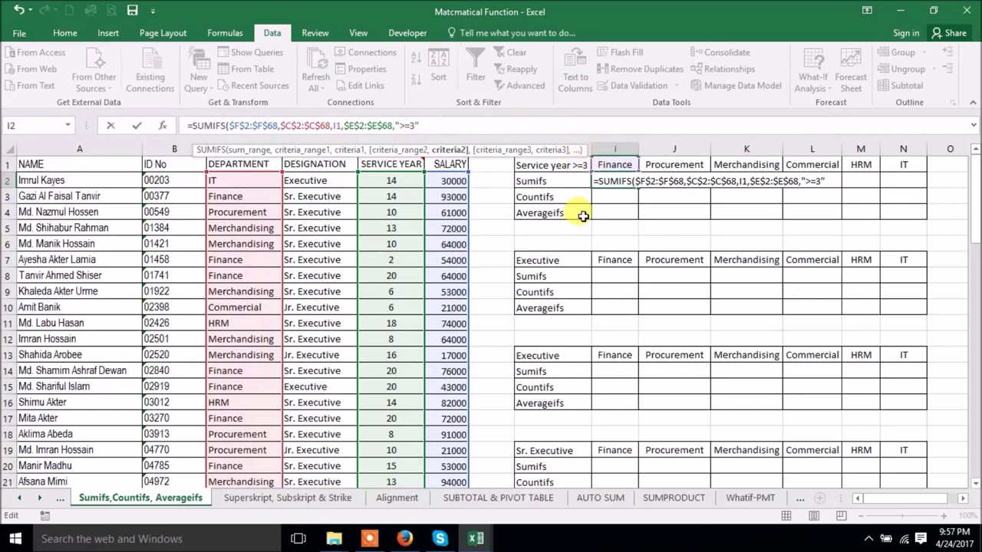
key(Return)
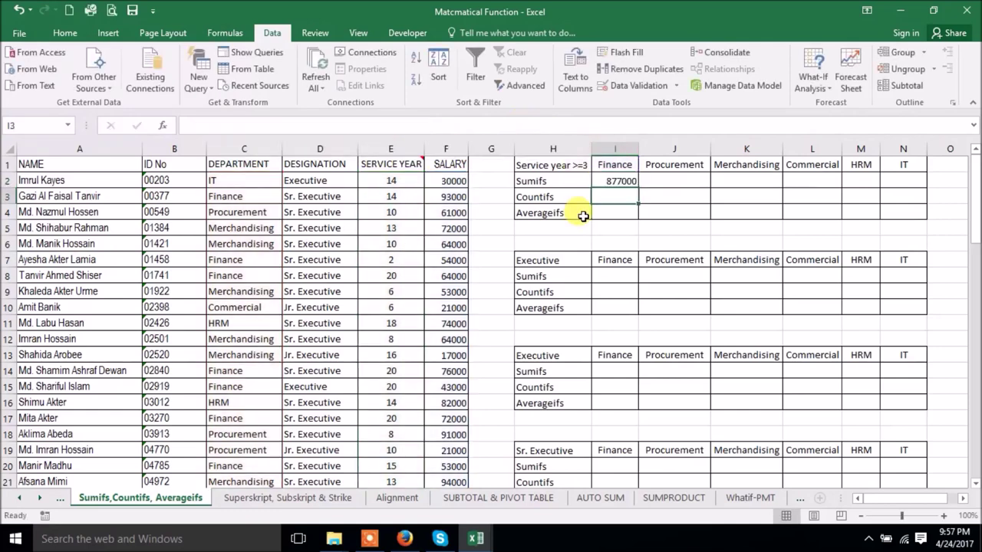
click(605, 178)
drag(638, 187, 899, 193)
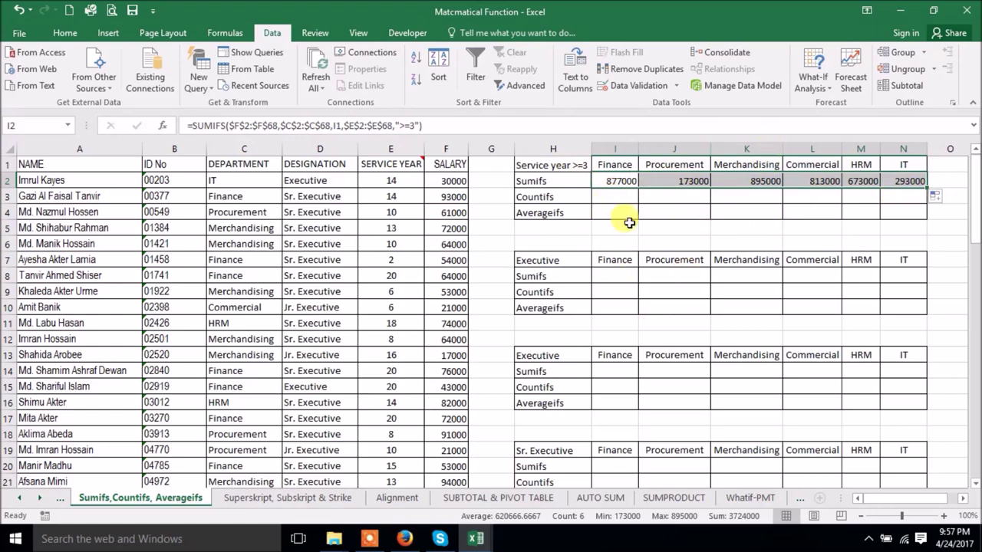
- In I3, start a COUNTIFS counting $C$2:$C$68 entries that match the Finance header I1
click(603, 197)
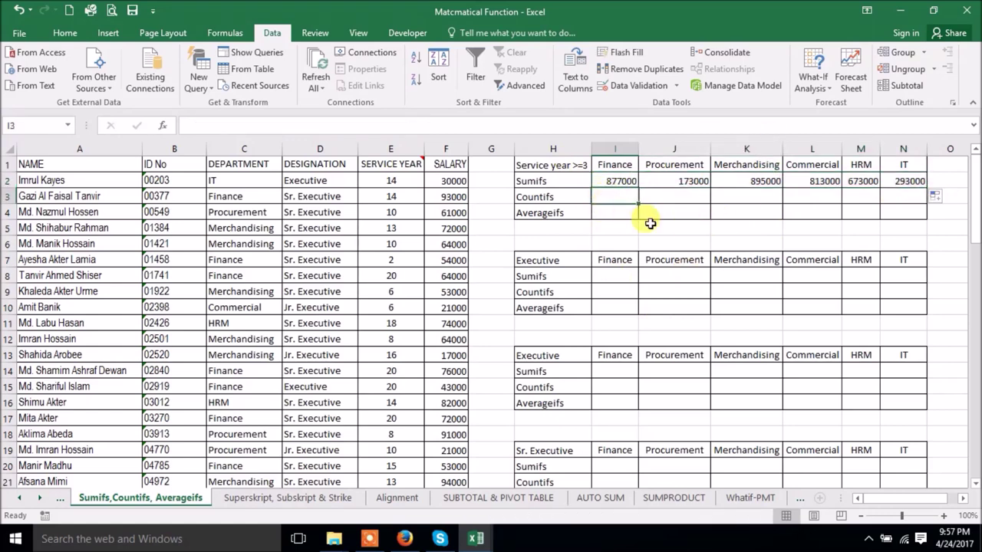
text(=count)
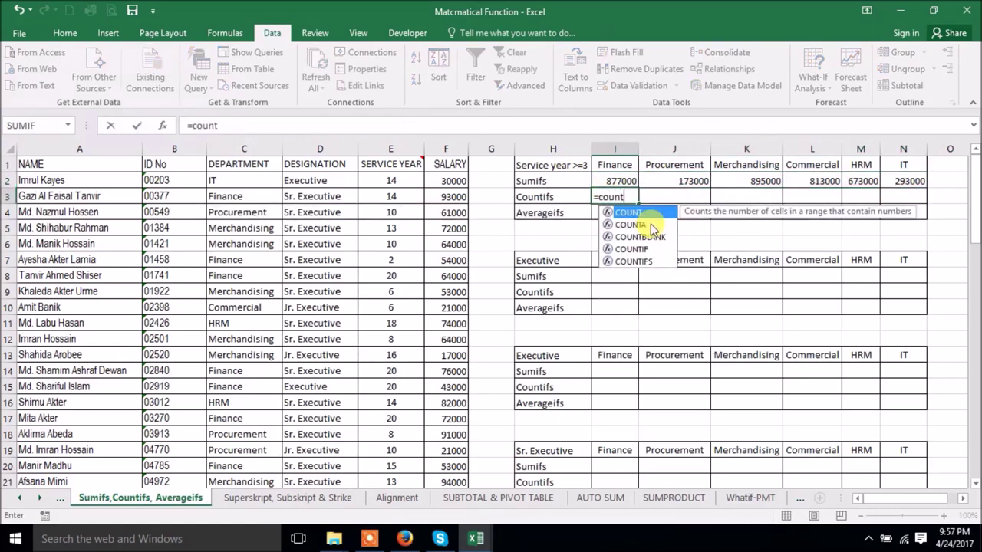
text(ifs)
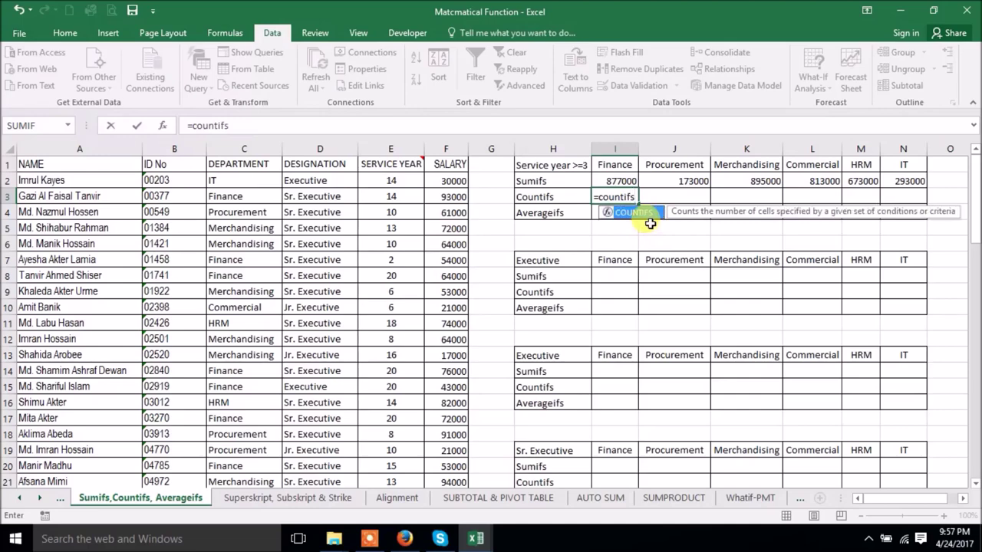
key(Tab)
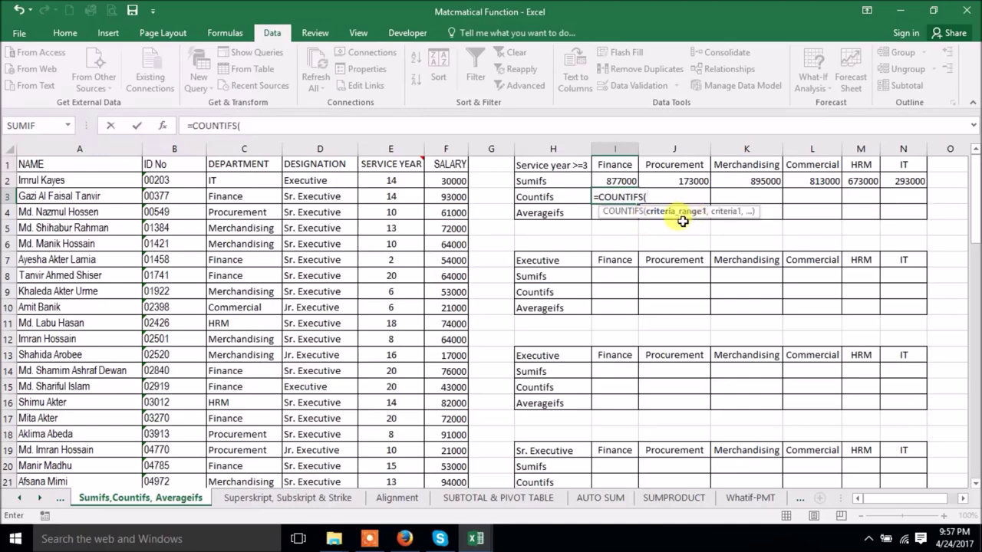
drag(248, 182, 248, 427)
key(F4)
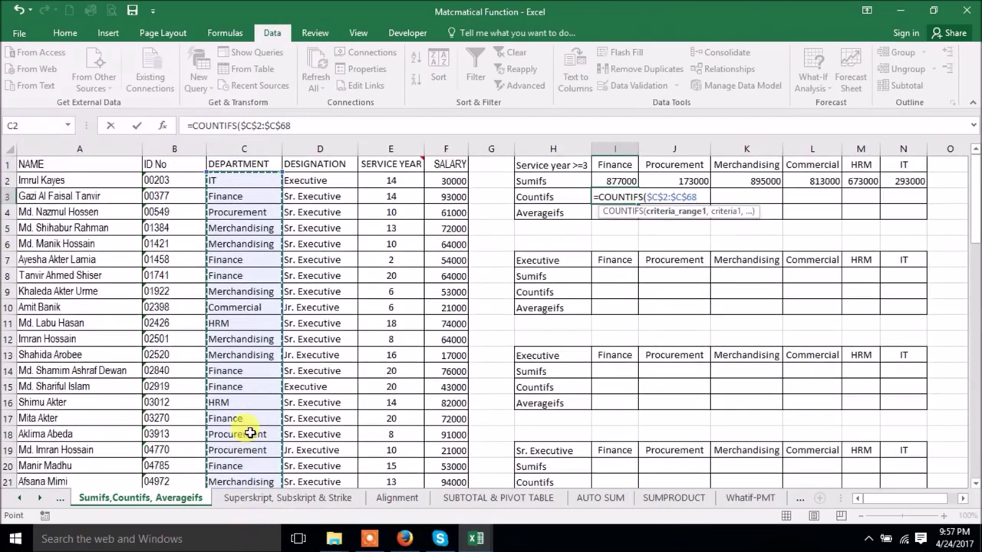
text(,)
click(618, 163)
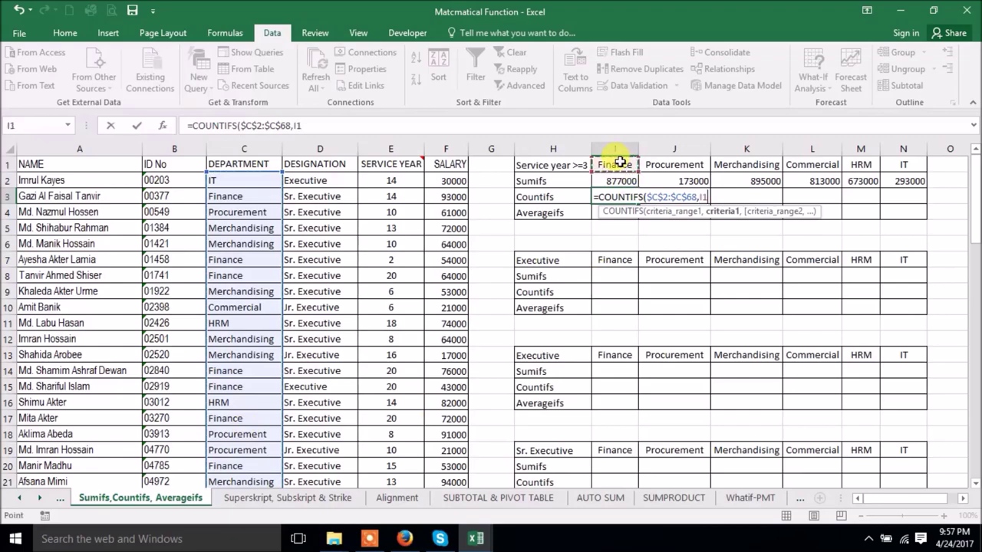
text(,)
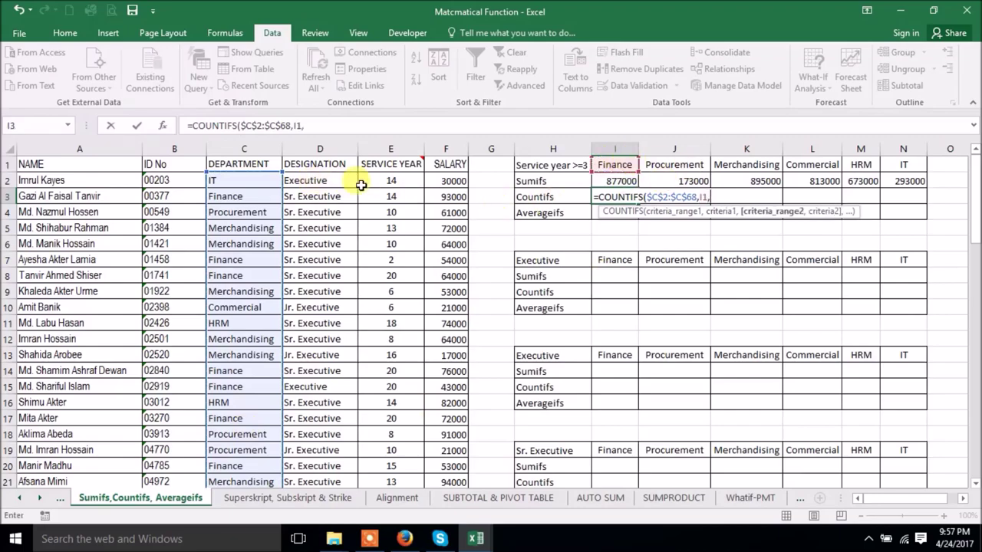
- Add the $E$2:$E$68 ">=3" criterion and fill the count across to N3 (15, 3, 16, 13, 9, 6)
drag(387, 181, 395, 469)
key(F4)
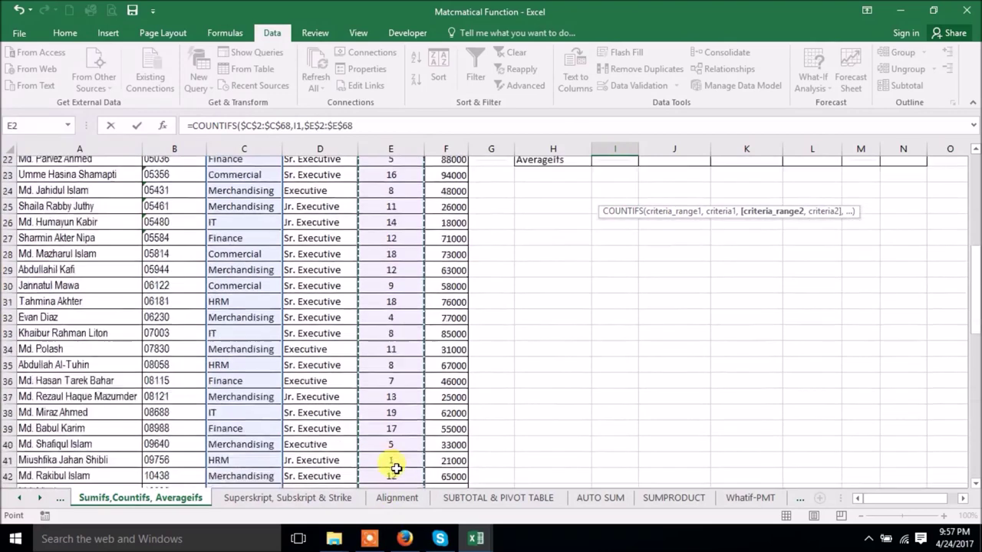
text(,)
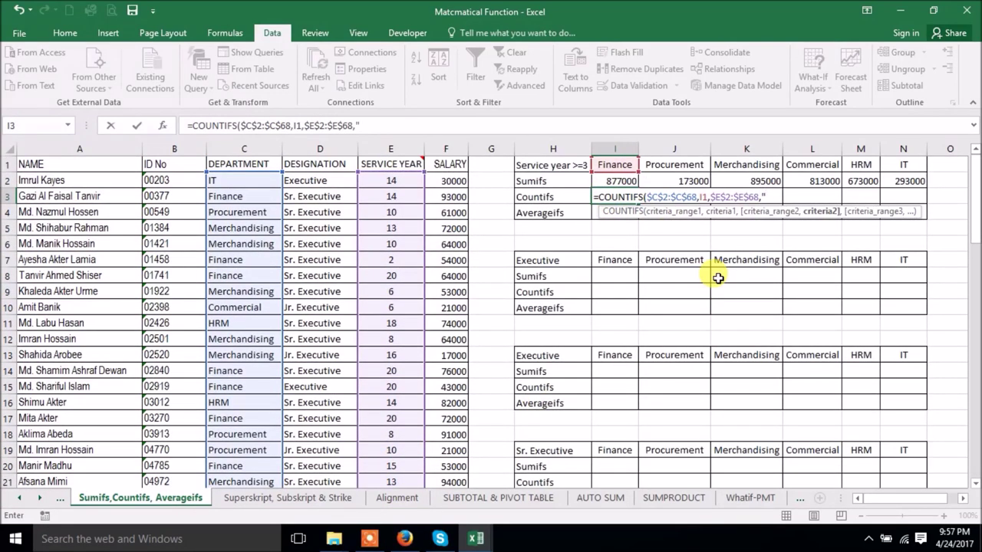
text(">=3"))
key(Return)
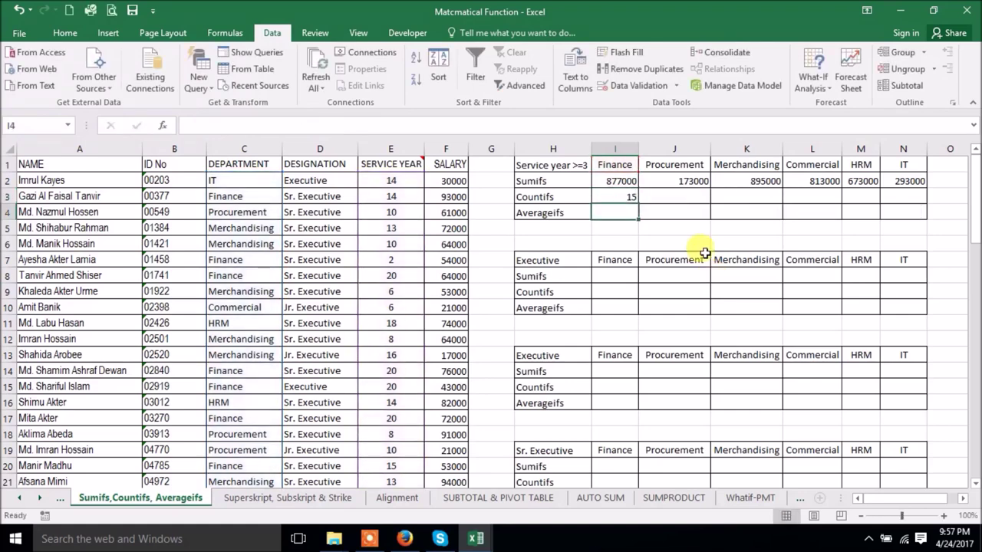
click(629, 198)
drag(637, 203, 917, 224)
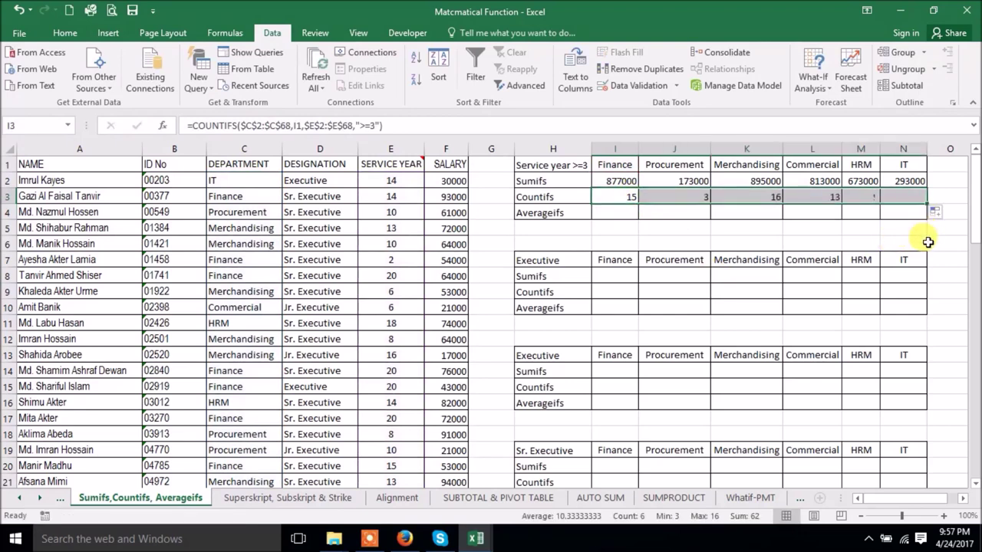
click(614, 216)
- In I4, start an AVERAGEIFS over $F$2:$F$68 where $C$2:$C$68 matches the Finance header I1
text(=ave)
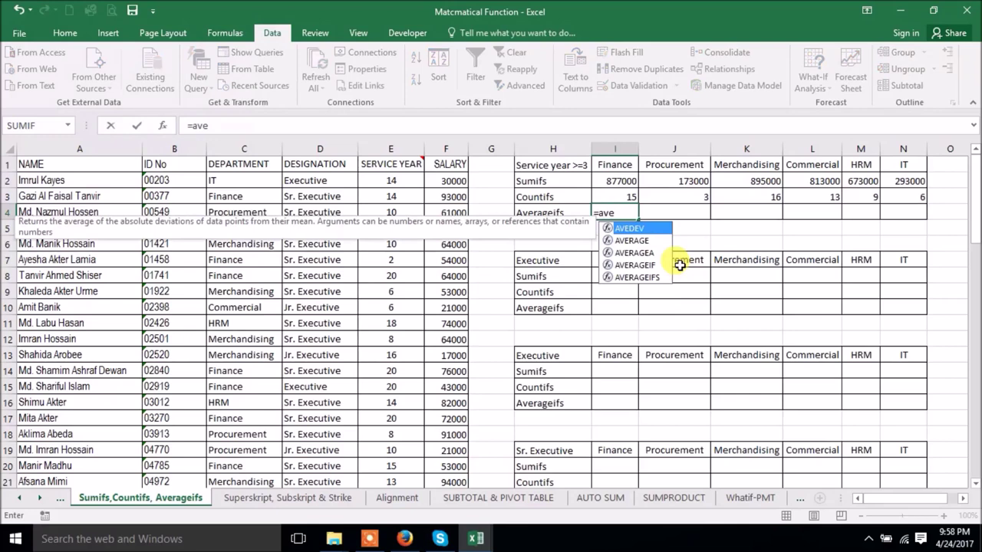
text(rageifs)
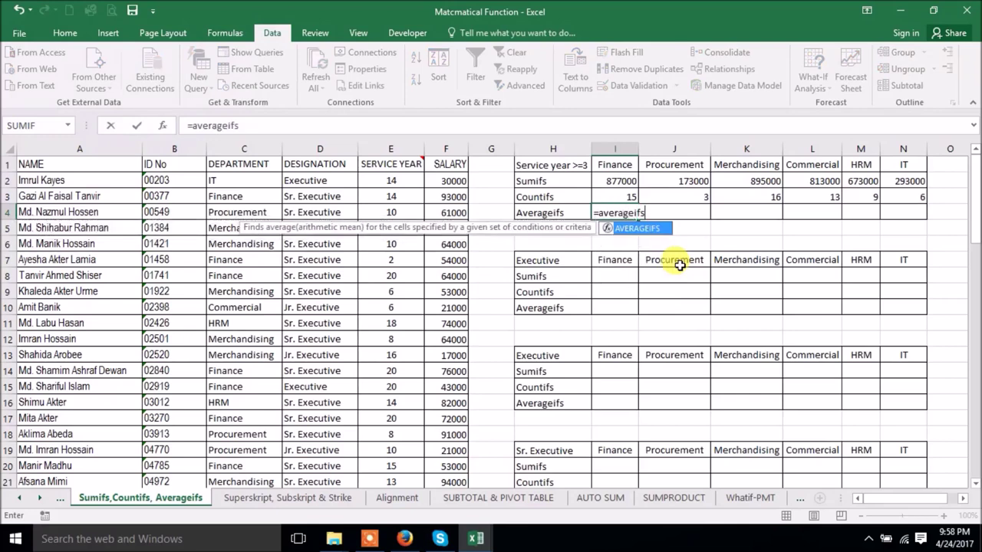
key(Tab)
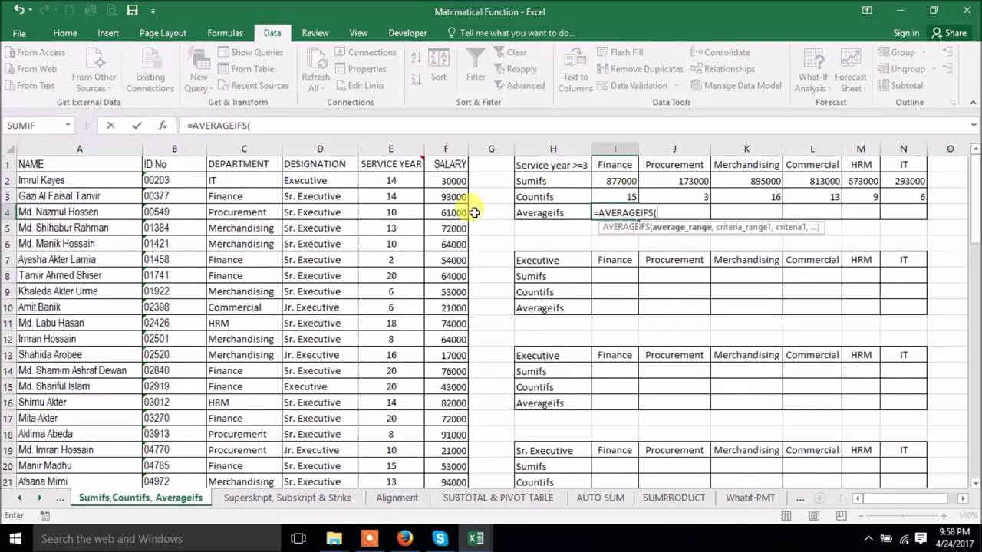
drag(441, 183, 453, 477)
key(F4)
text(,)
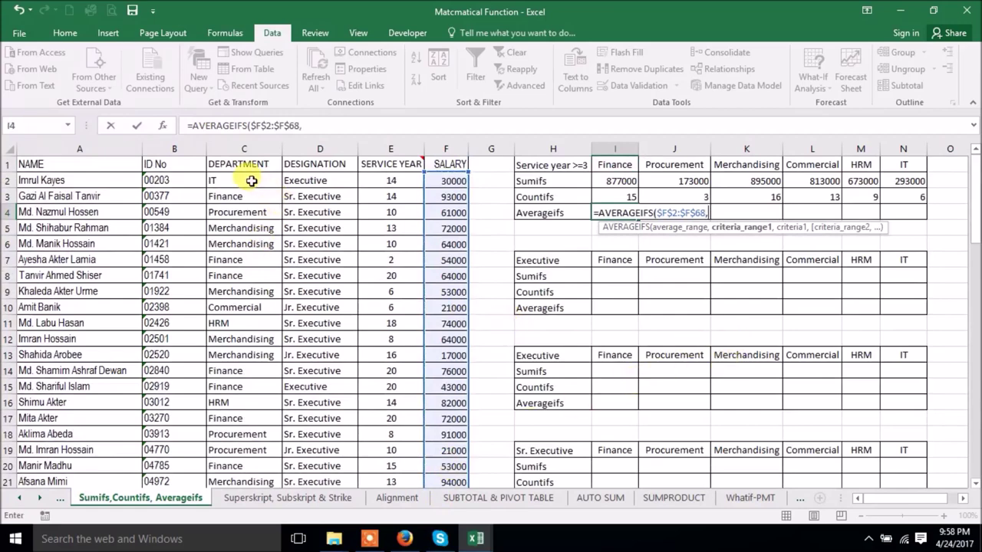
drag(252, 180, 249, 466)
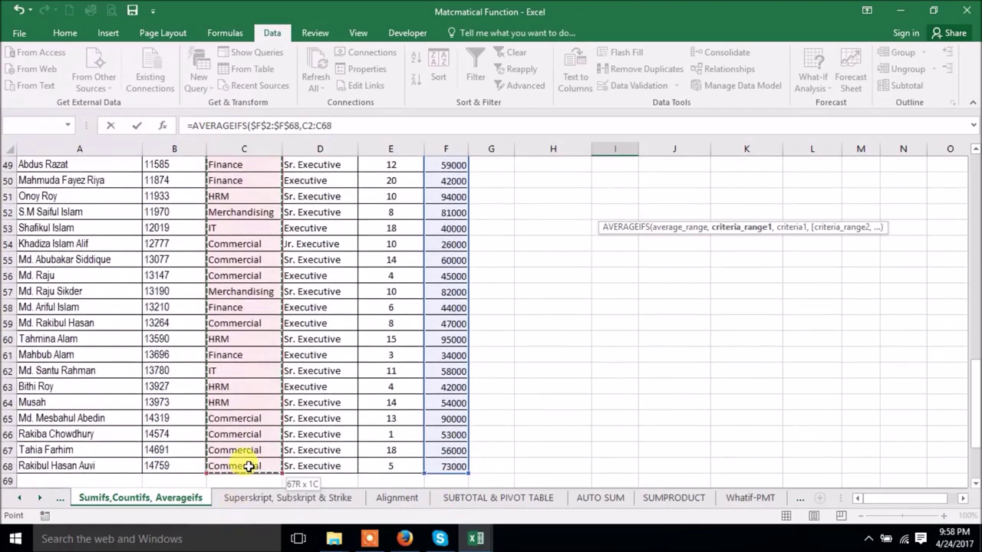
key(F4)
text(,)
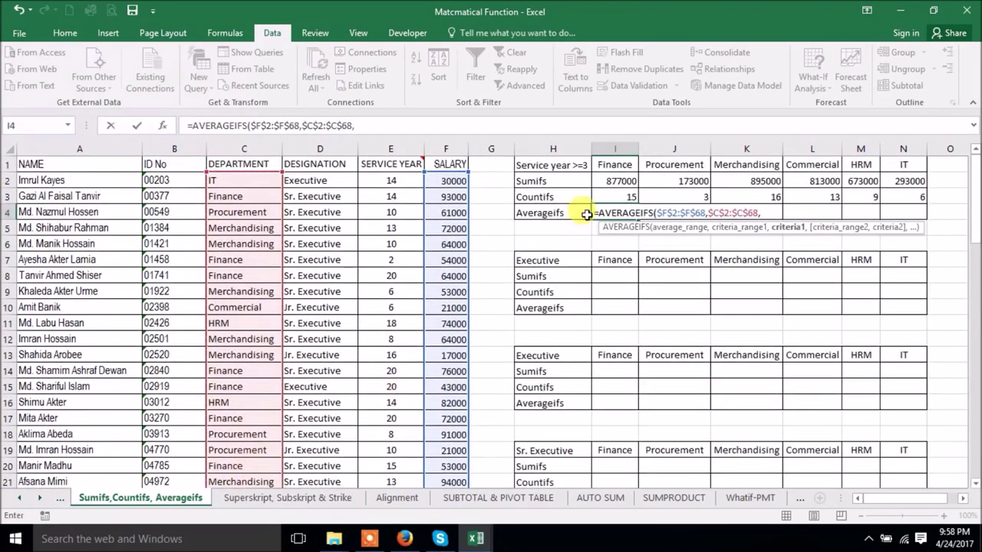
click(619, 161)
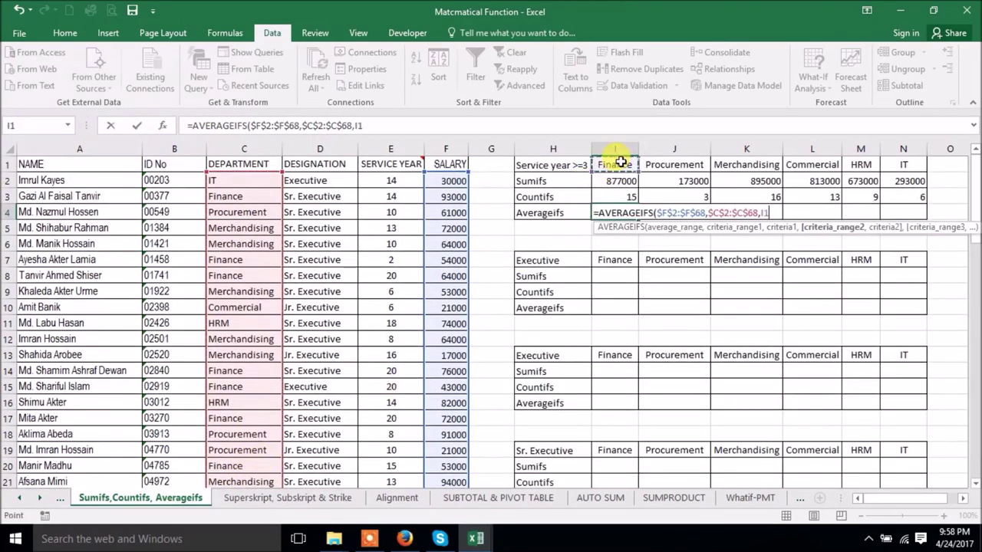
text(,)
- Add the $E$2:$E$68 service-year criterion and fill the average across to N4
drag(390, 184, 391, 323)
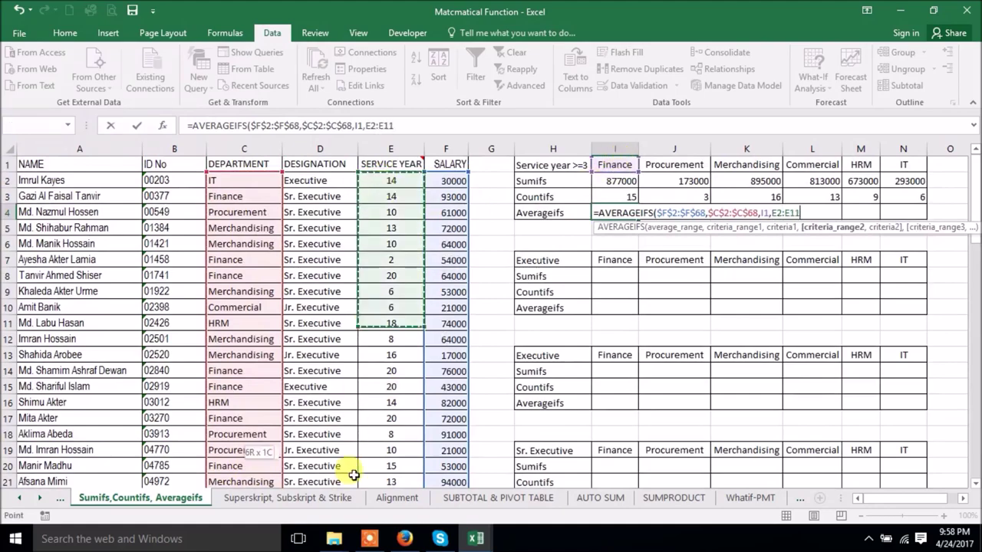
drag(353, 475, 390, 464)
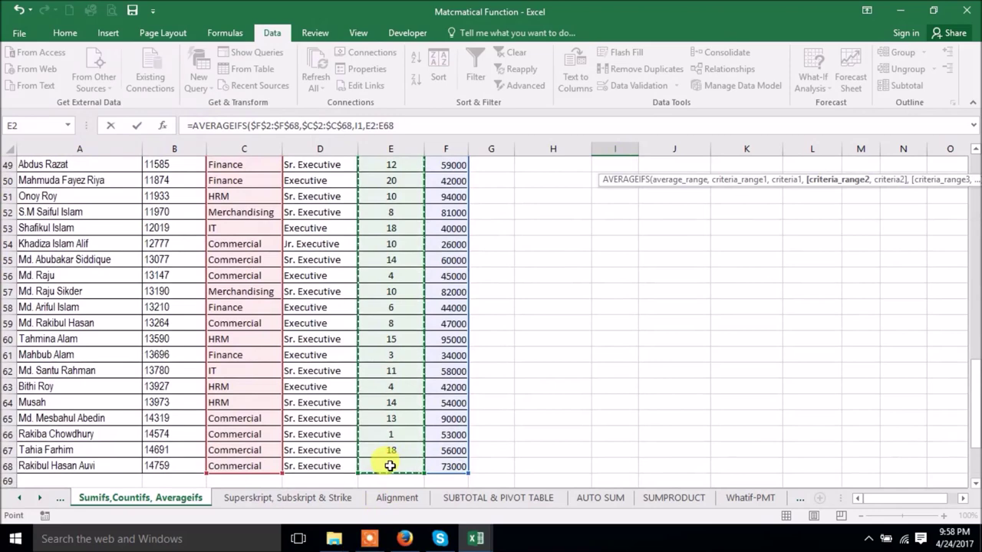
key(F4)
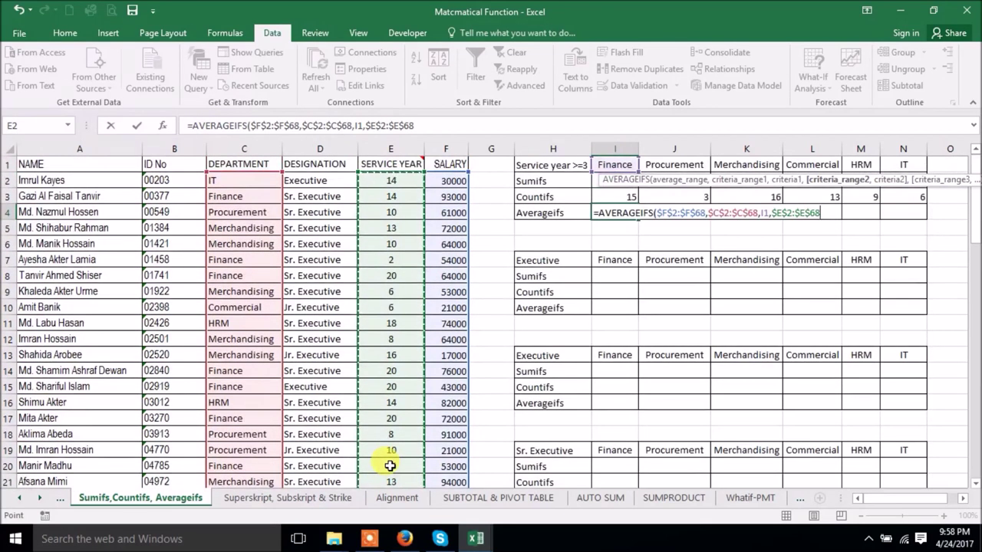
text(,">=3)
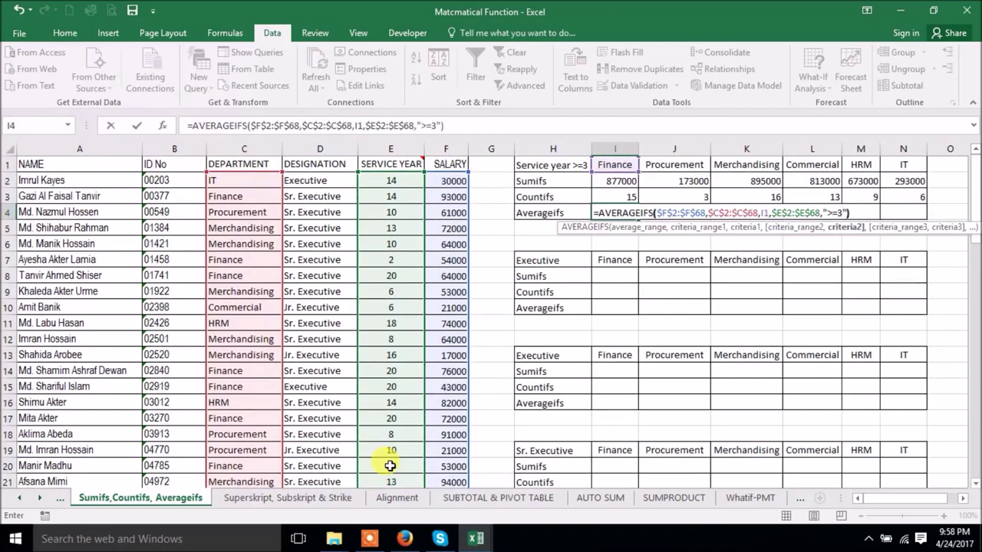
key(Return)
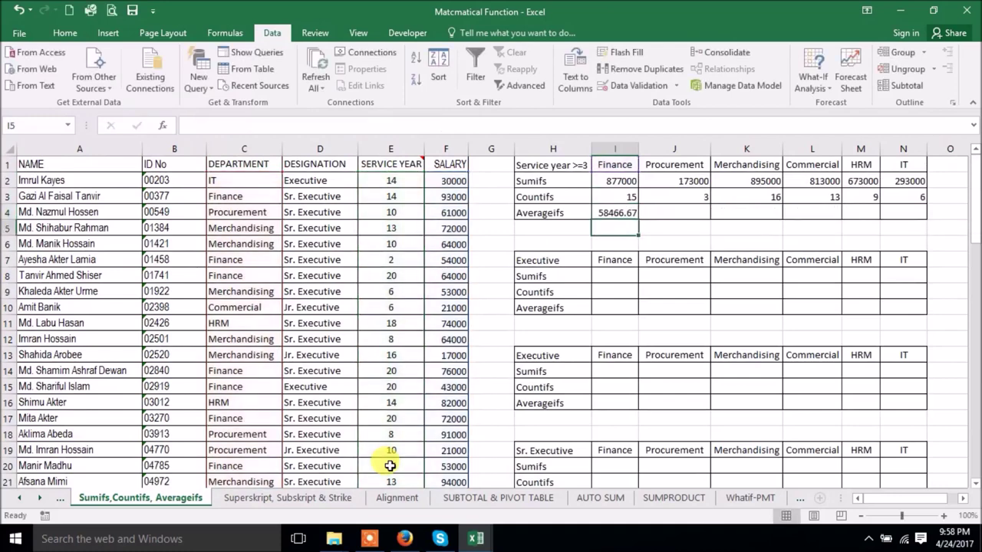
click(618, 210)
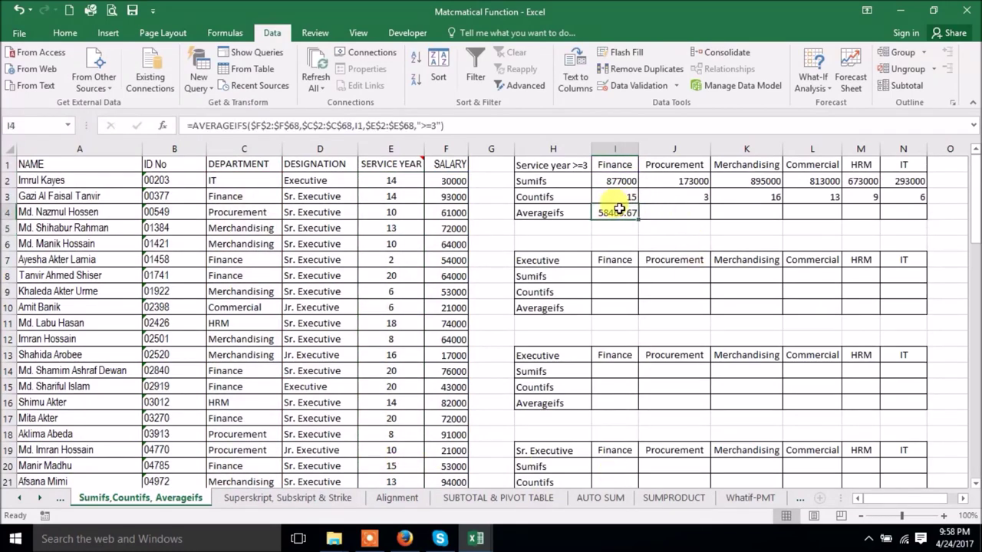
drag(639, 220, 921, 215)
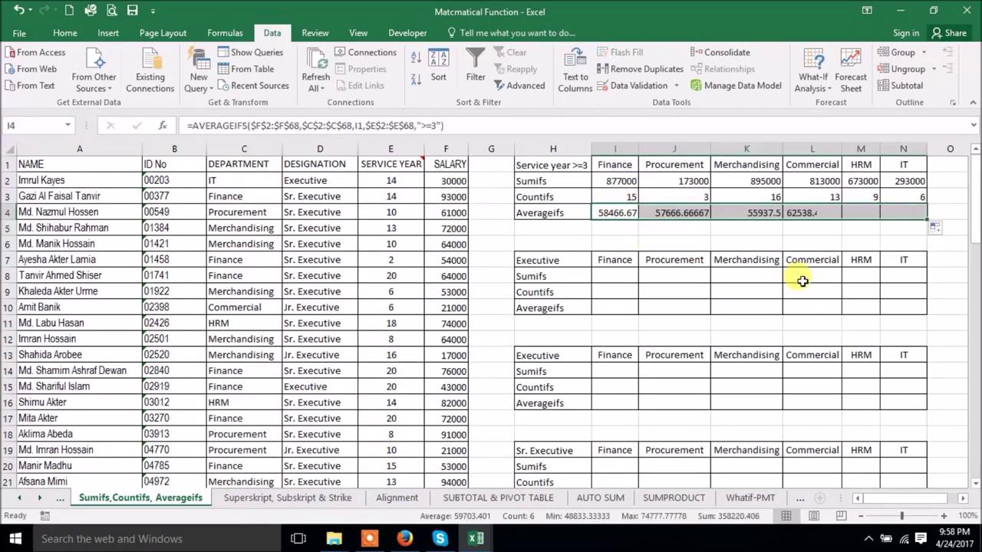
click(620, 274)
click(555, 260)
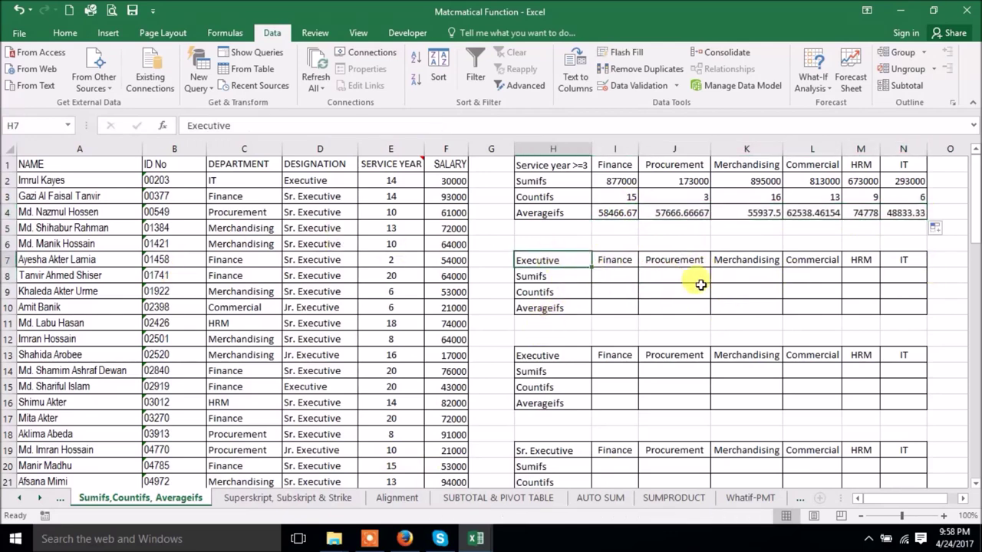
- In I8, start a SUMIFS over $F$2:$F$68 with department range $C$2:$C$68 matching I7
click(624, 274)
text(=)
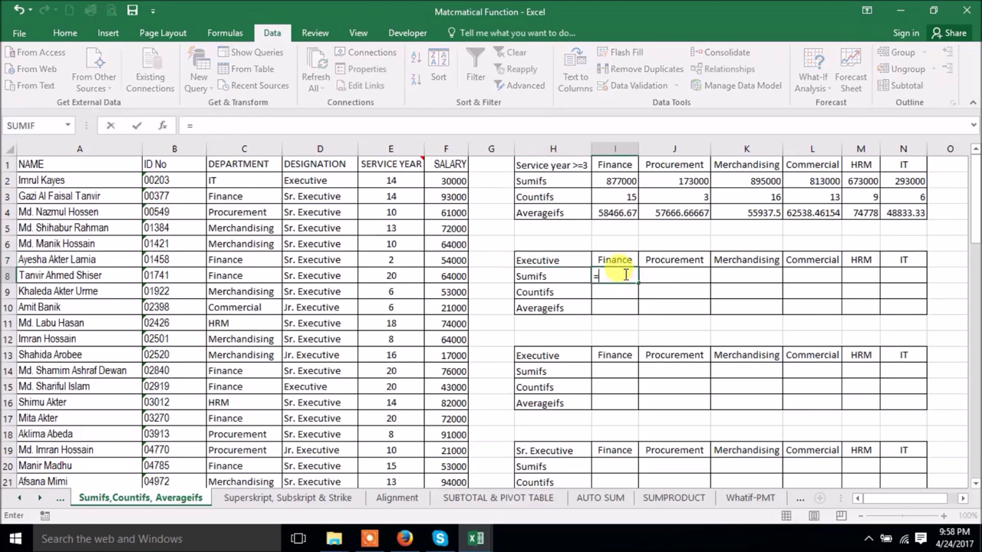
text(c)
key(BackSpace)
text(s)
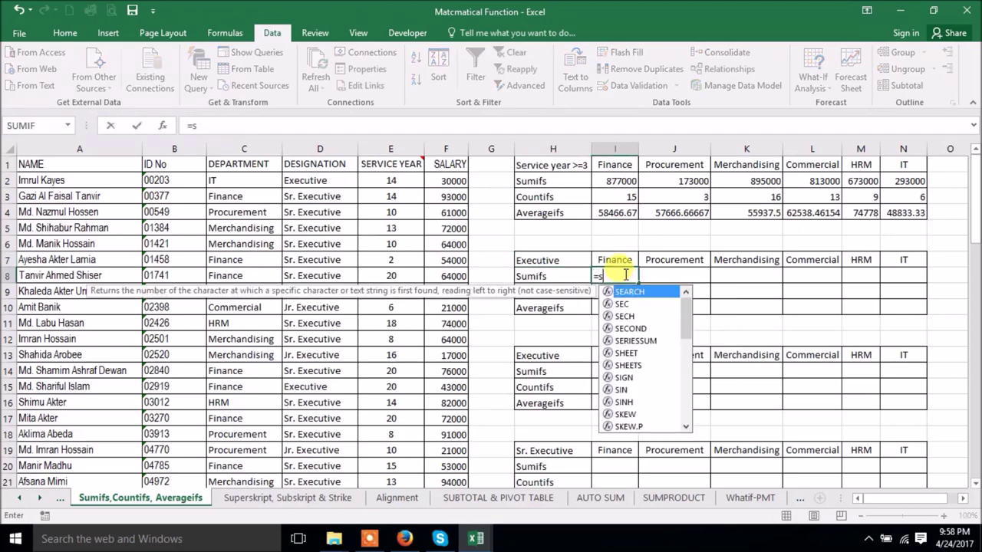
text(umifs)
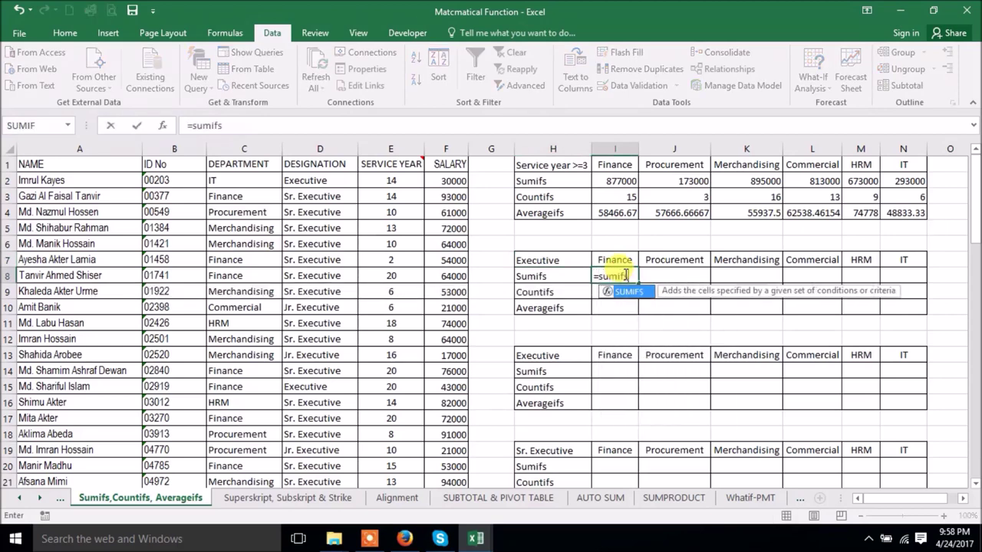
key(Tab)
drag(449, 180, 446, 464)
key(F4)
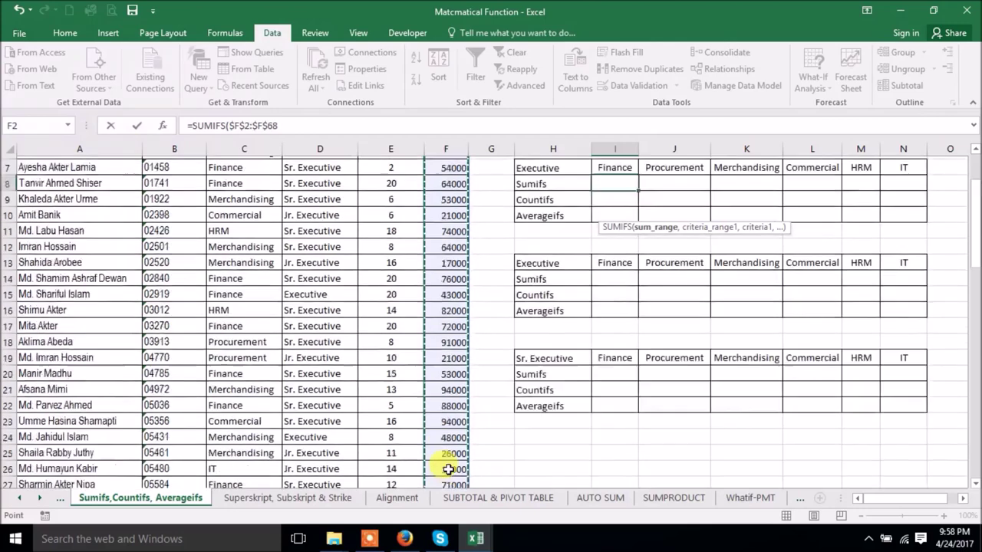
text(,)
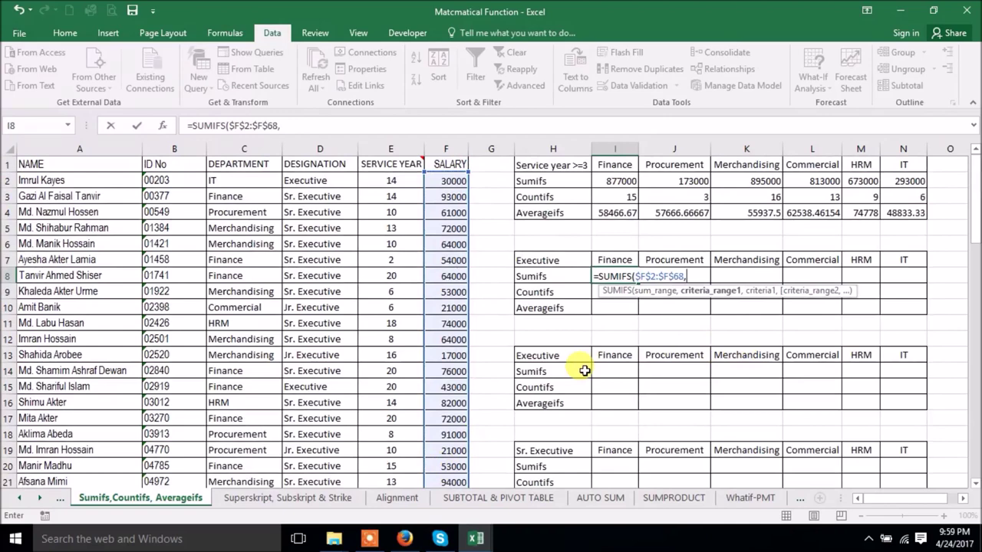
drag(240, 180, 266, 466)
key(F4)
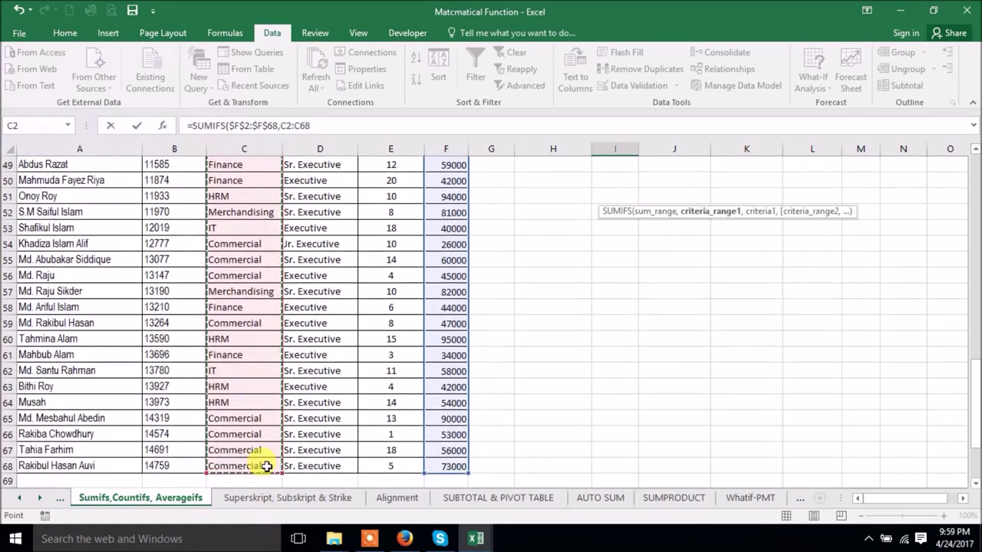
text(,I7)
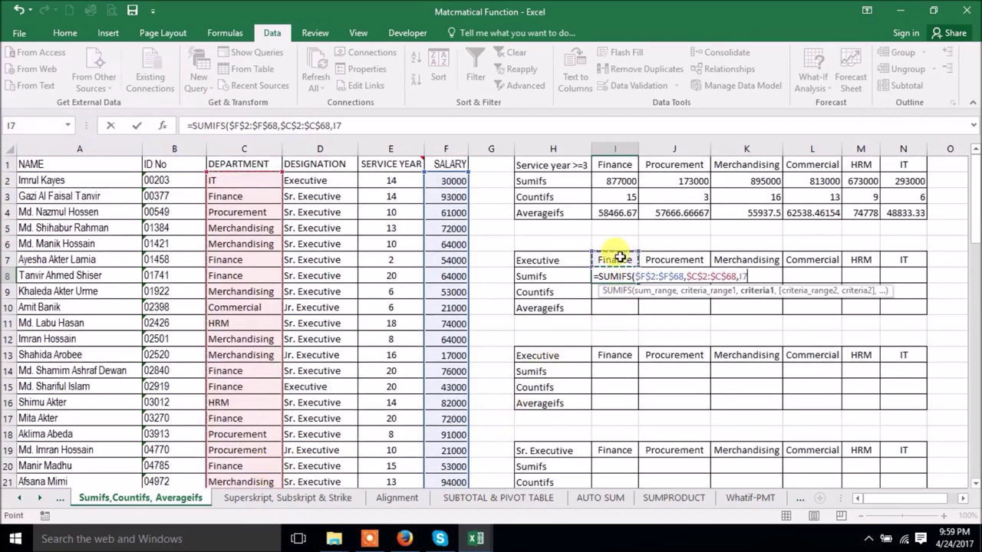
text(,)
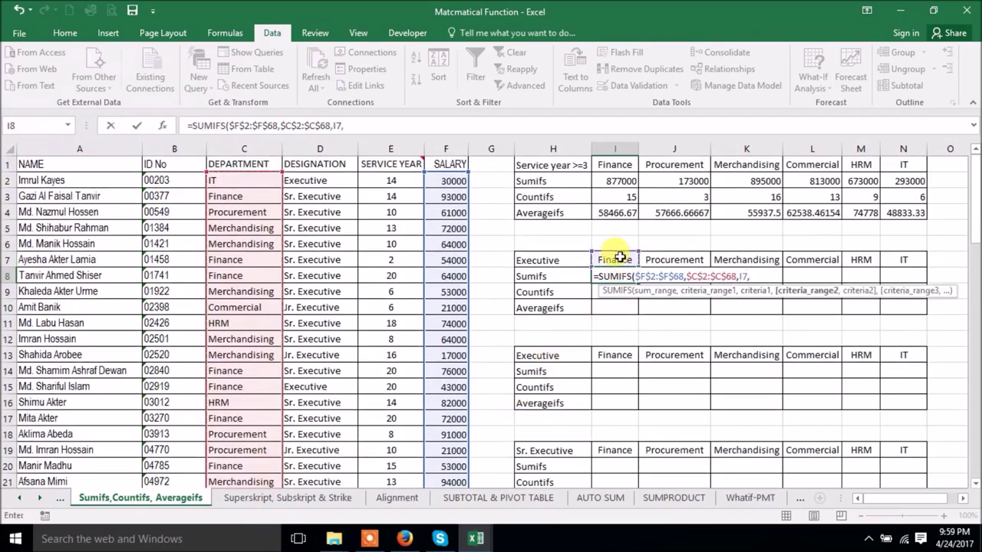
- Add designation range $D$2:$D$68 matched against $H7 and commit, giving 246000
drag(327, 180, 318, 467)
key(F4)
scroll(314, 469, up, 12)
scroll(315, 470, up, 4)
text(,)
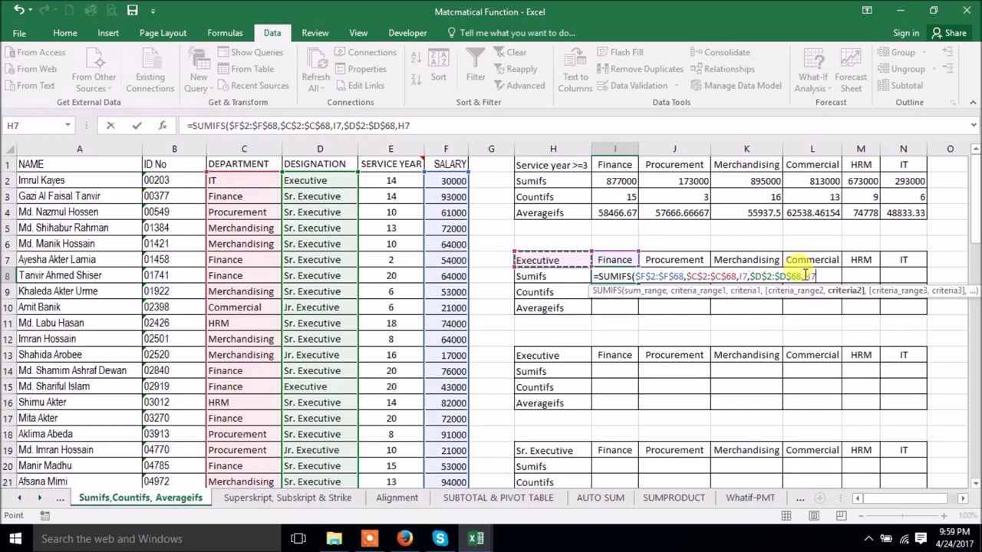
click(400, 125)
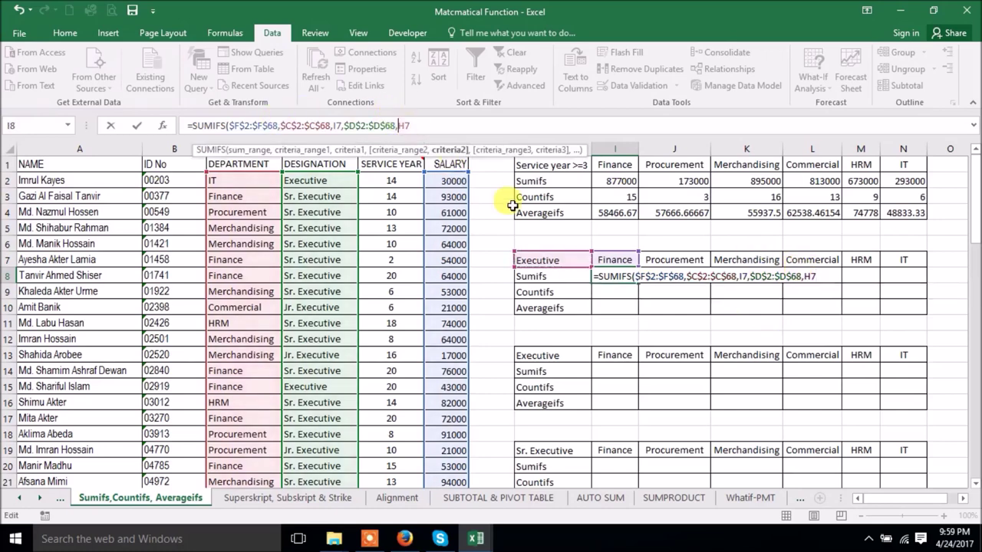
text($H7)
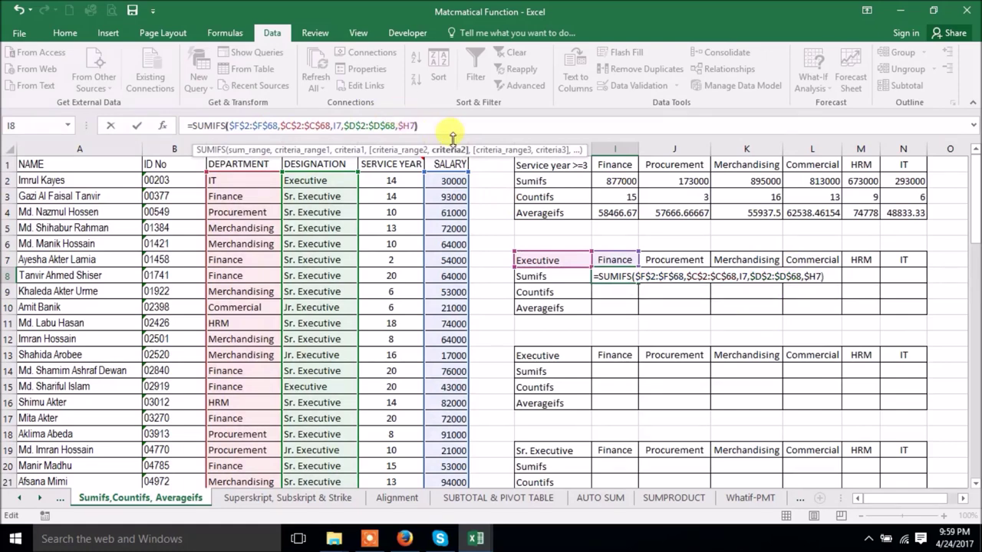
key(Return)
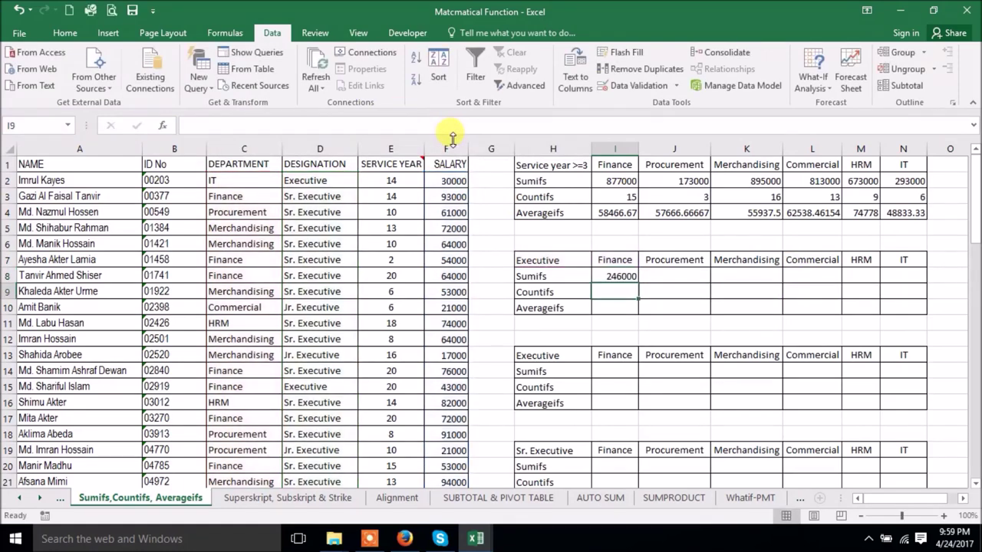
click(621, 274)
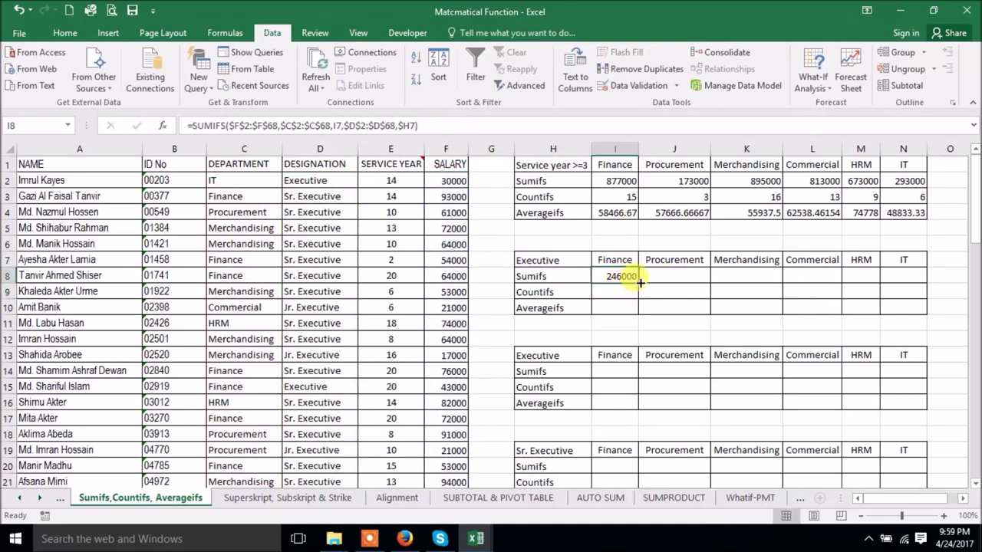
- Fill the Executive SUMIFS from I8 to N8, giving 246000, 0, 112000, 92000, 42000, 70000
drag(638, 283, 911, 289)
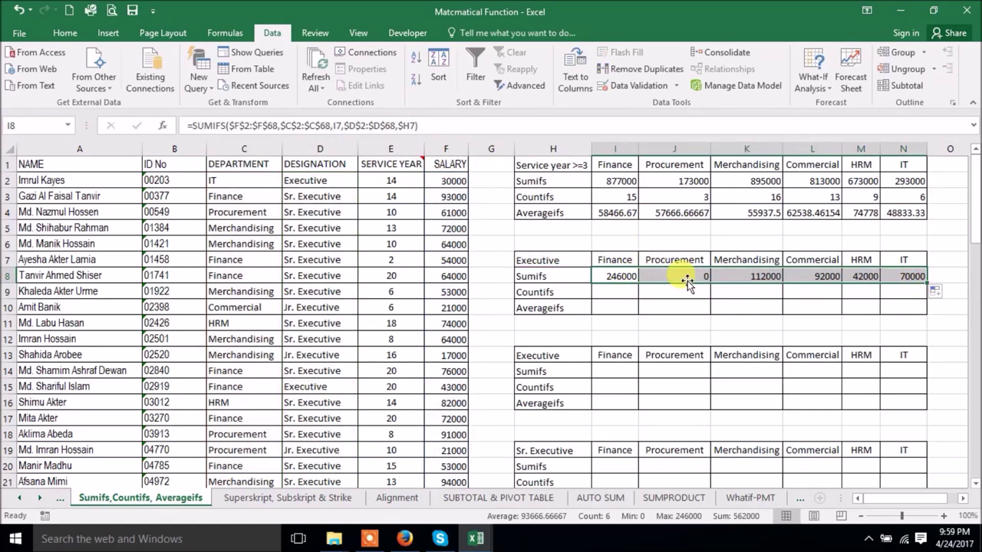
click(620, 297)
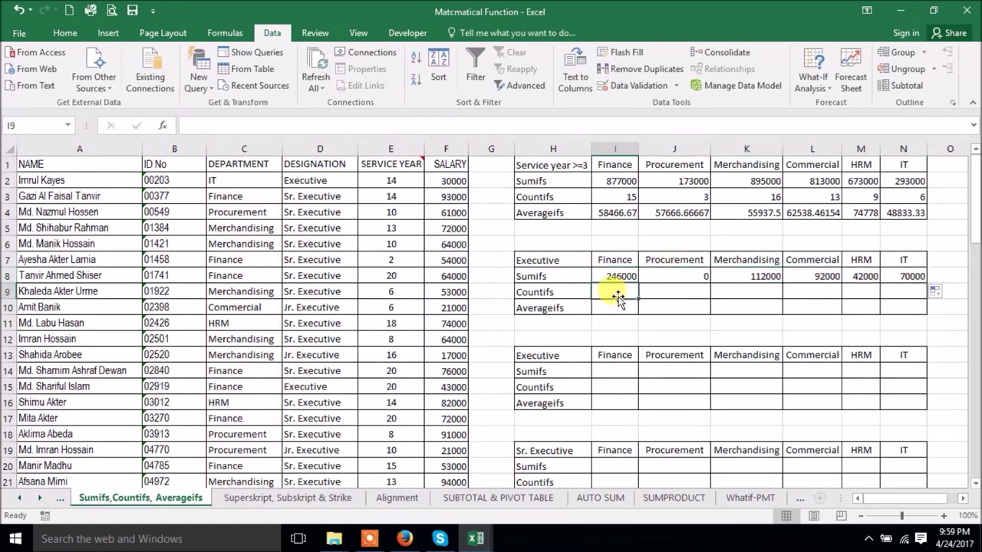
- Correct the mistyped COUNTS function name in I9 to COUNTIFS
text(=c)
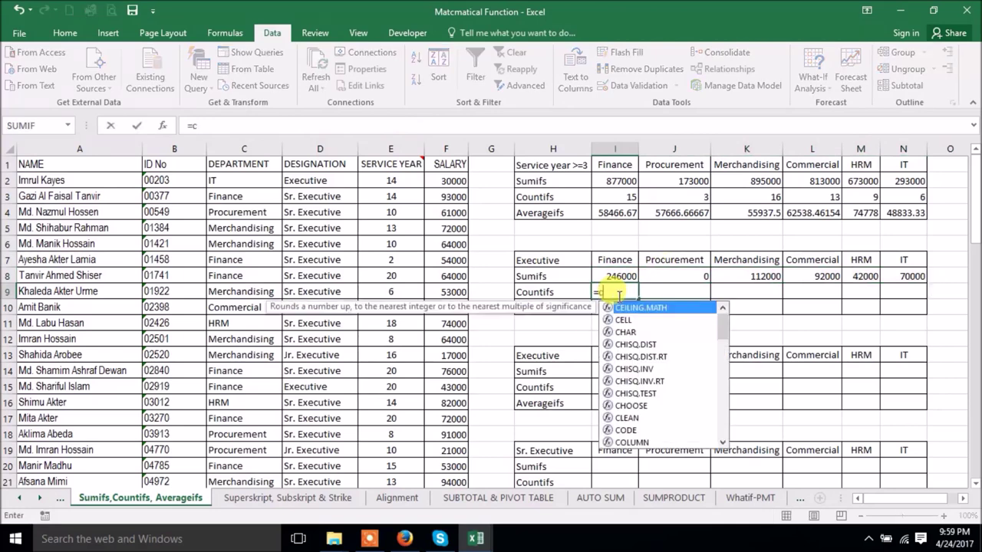
text(ountsif)
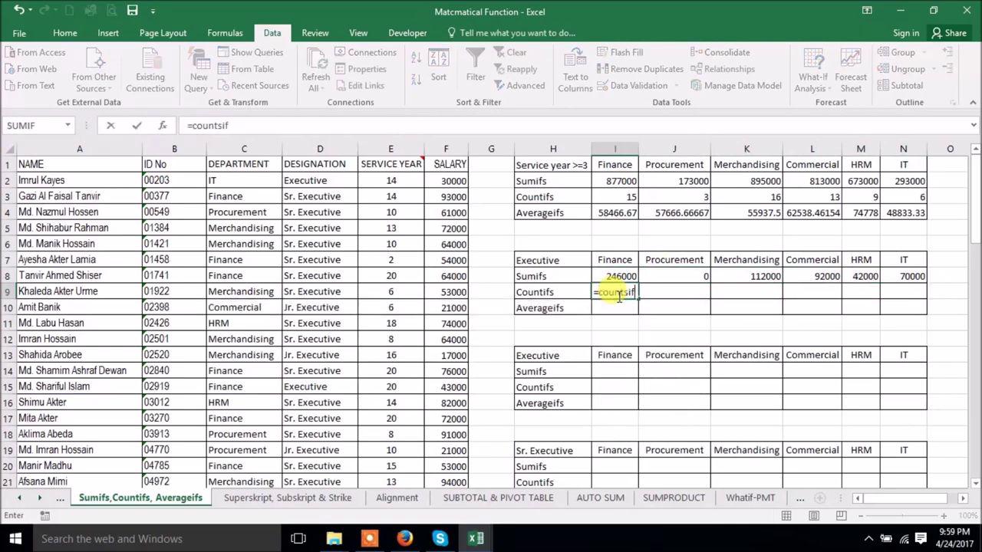
key(Tab)
click(618, 293)
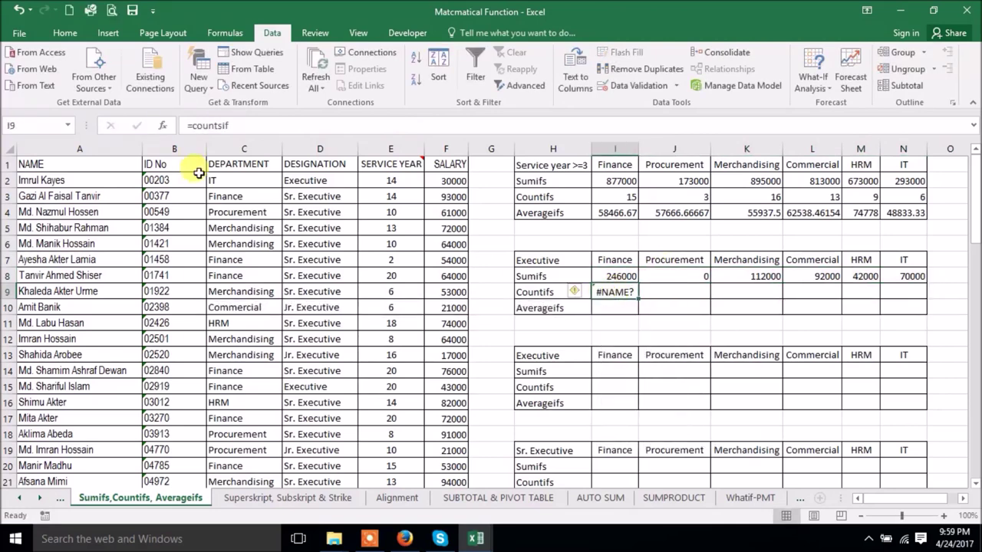
click(228, 125)
key(BackSpace)
key(BackSpace)
key(BackSpace)
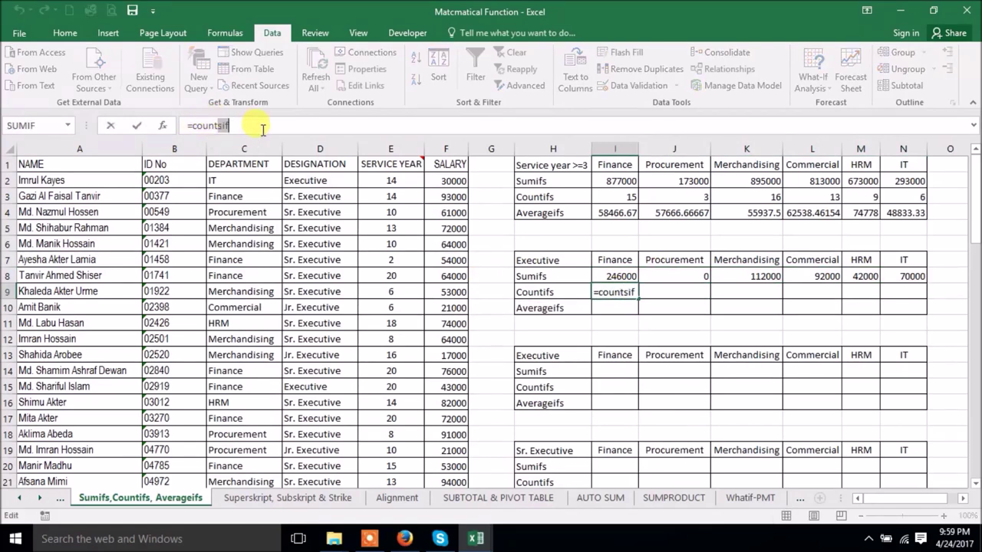
text(if)
key(Down)
key(Tab)
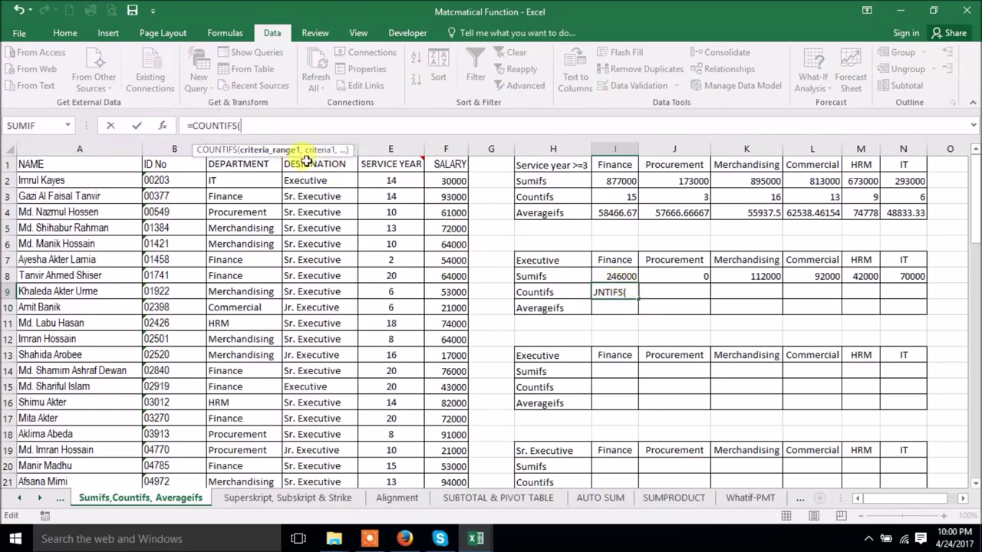
- Count rows where $C$2:$C$68 matches I7 and $D$2:$D$68 matches $H7, giving 6
click(221, 184)
drag(221, 184, 246, 427)
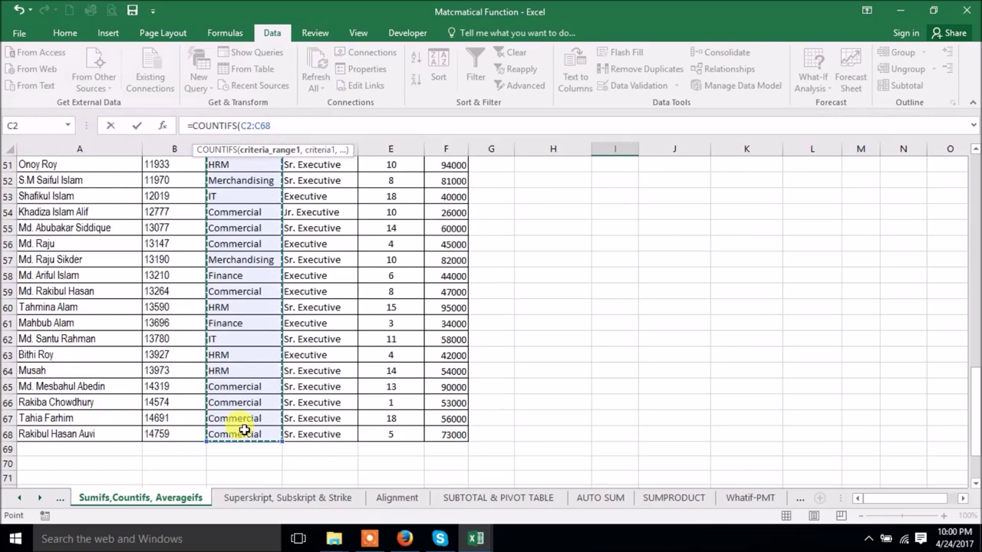
key(F4)
text(,)
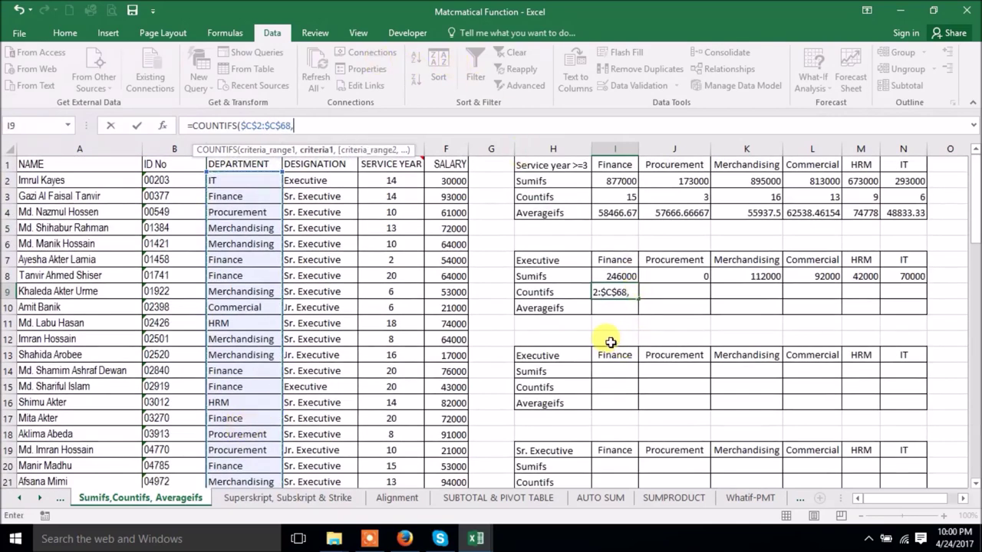
click(635, 260)
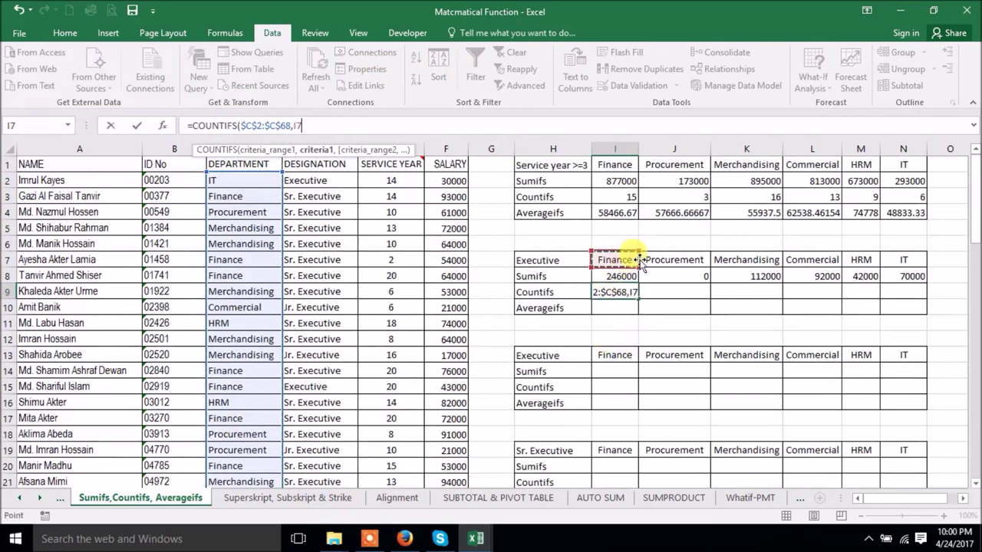
text(,)
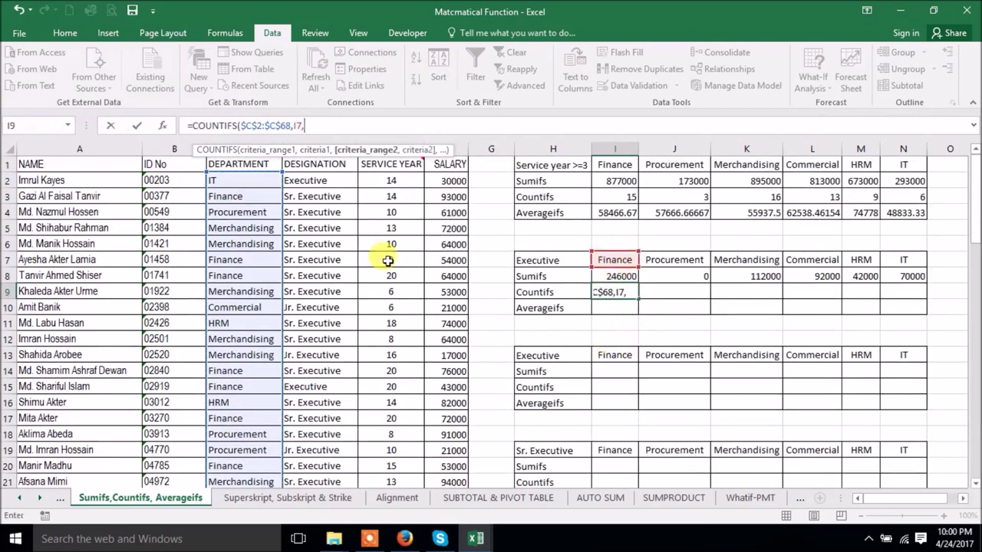
drag(326, 181, 320, 471)
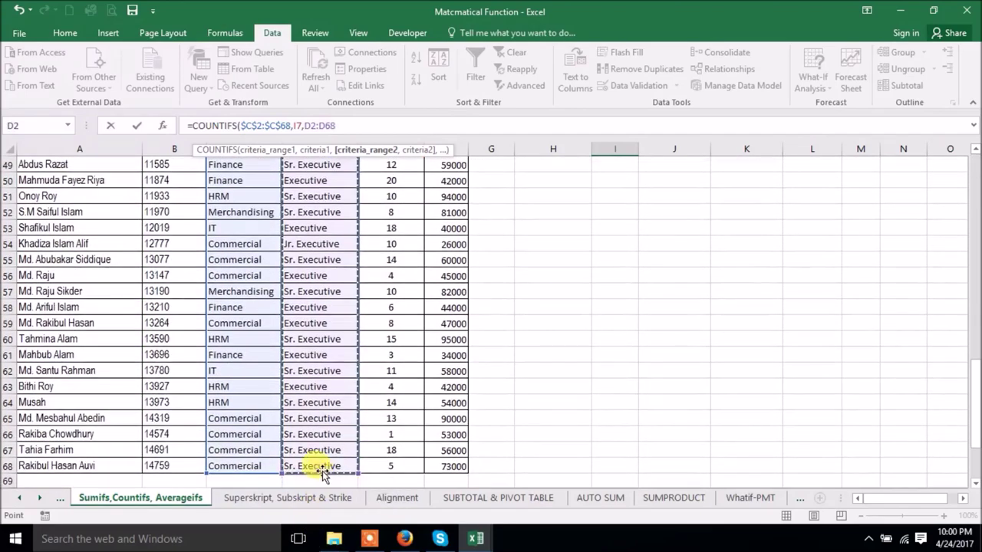
key(F4)
text(,)
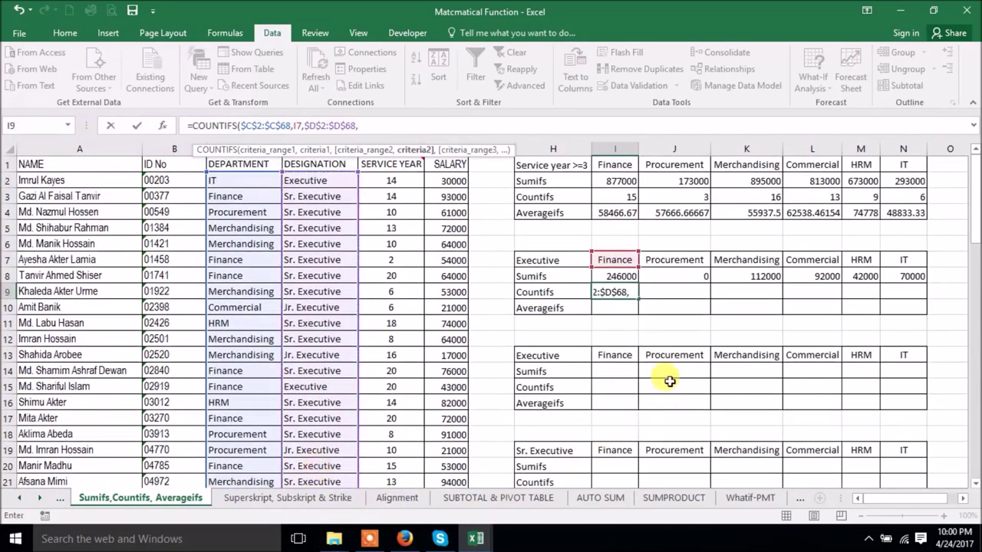
click(537, 261)
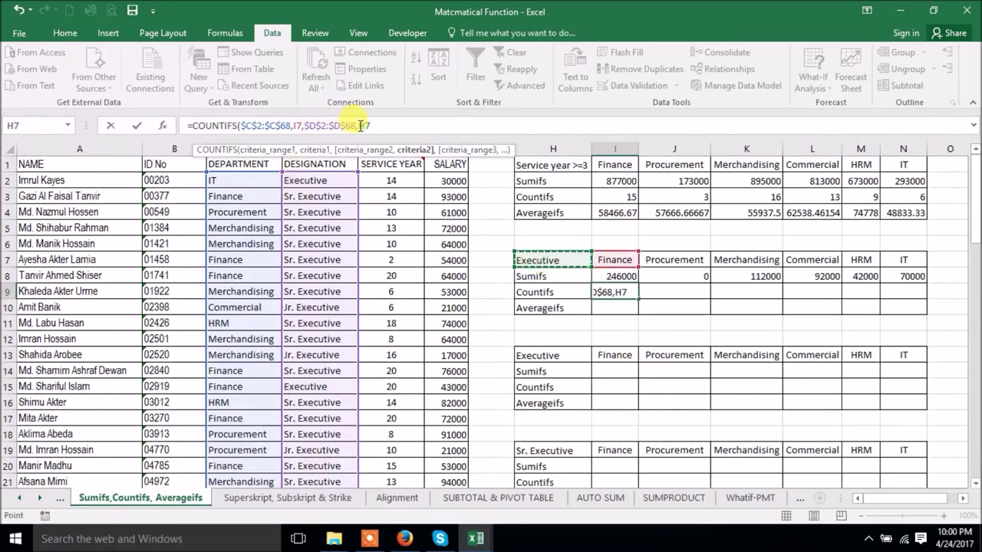
click(361, 125)
text($H7)
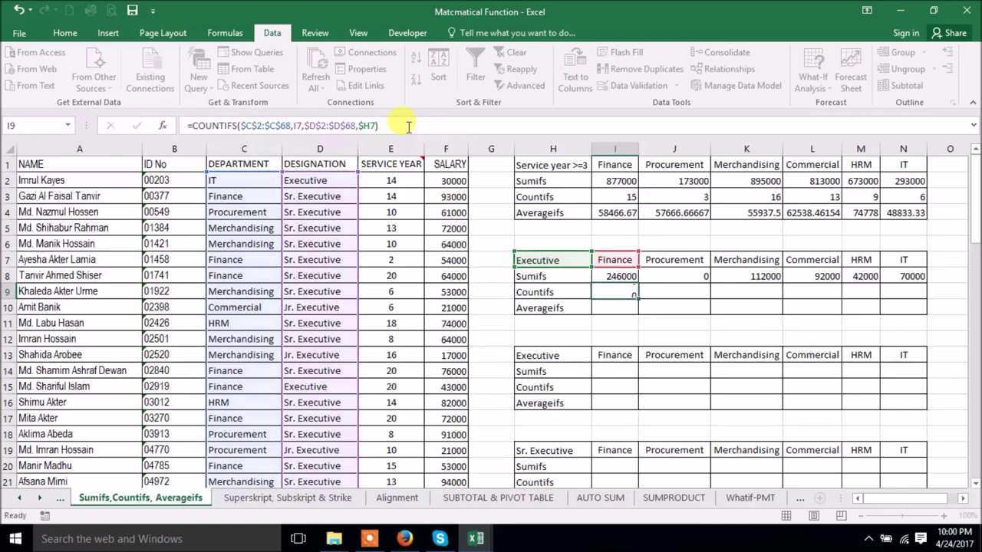
key(Return)
- Copy the Finance Executive count from I9 to N9 and check the Commercial, HRM and IT formulas
click(616, 295)
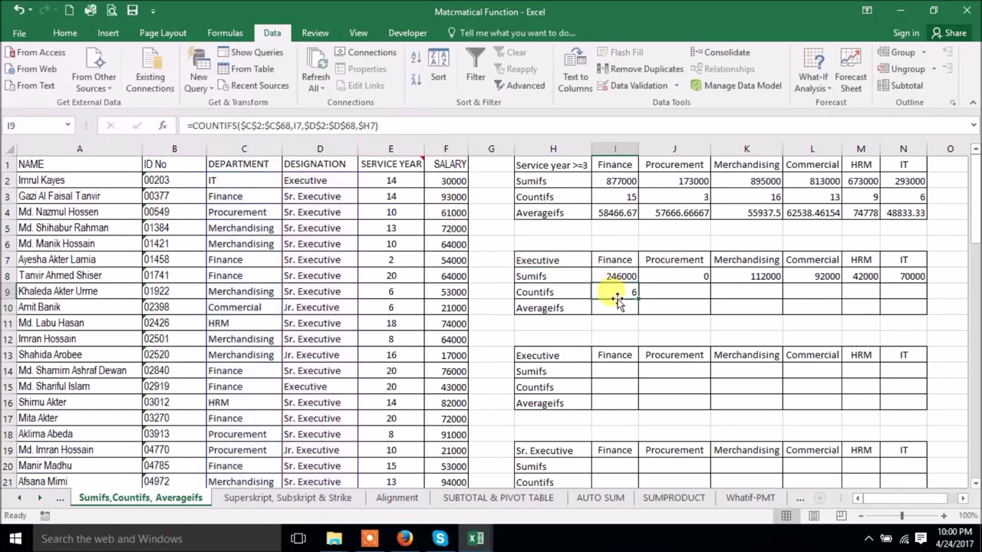
drag(638, 299, 928, 298)
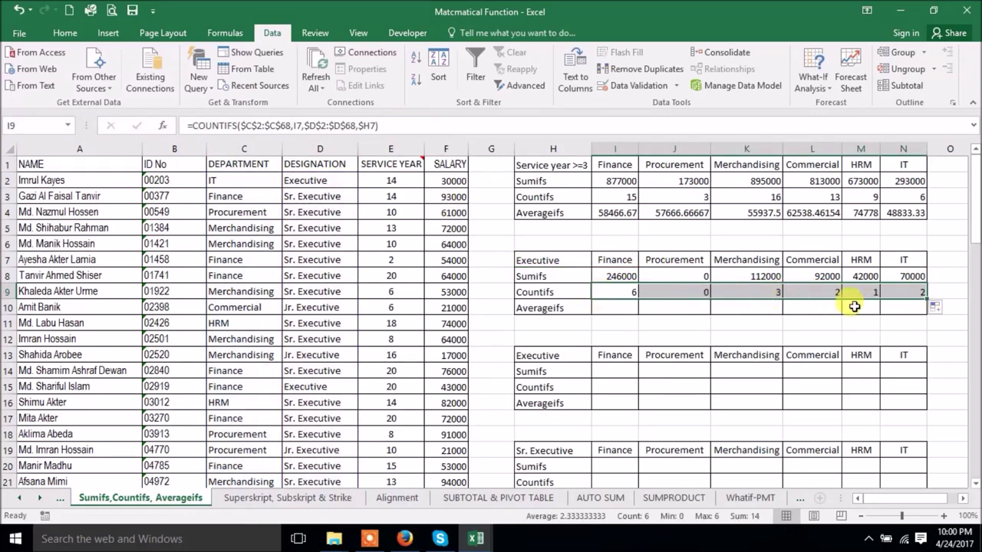
click(812, 292)
click(868, 291)
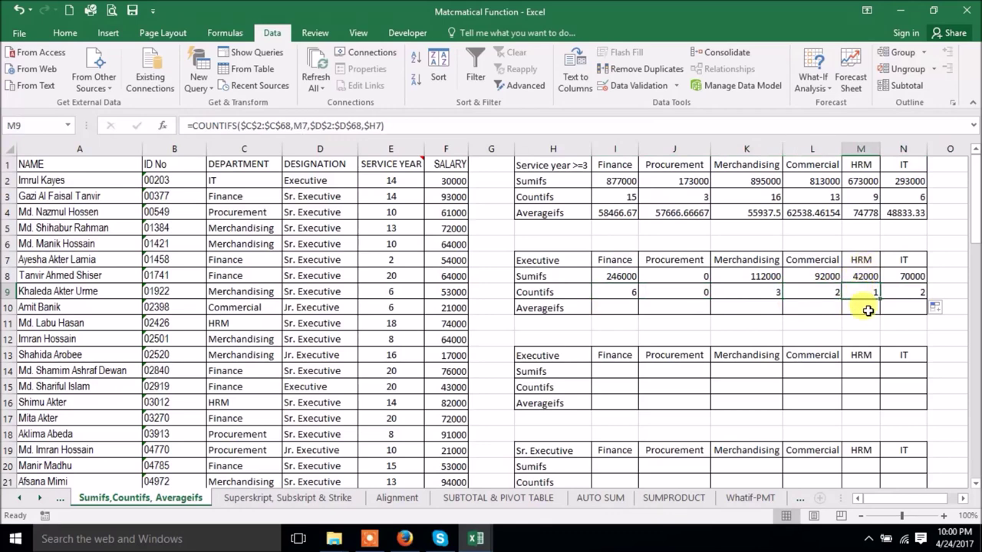
click(913, 292)
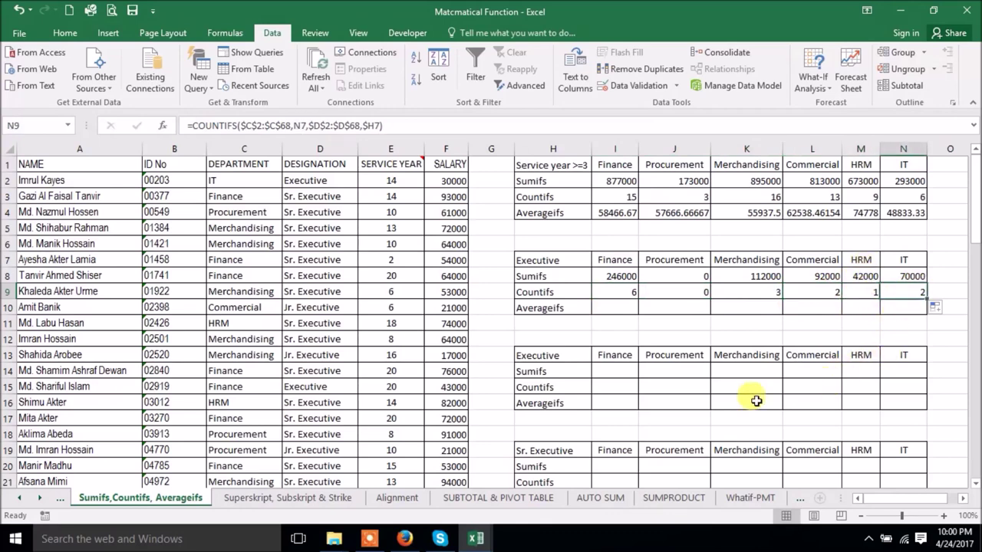
click(612, 310)
- In I10, start an AVERAGEIFS over $F$2:$F$68 where $C$2:$C$68 matches Finance in I7
text(=)
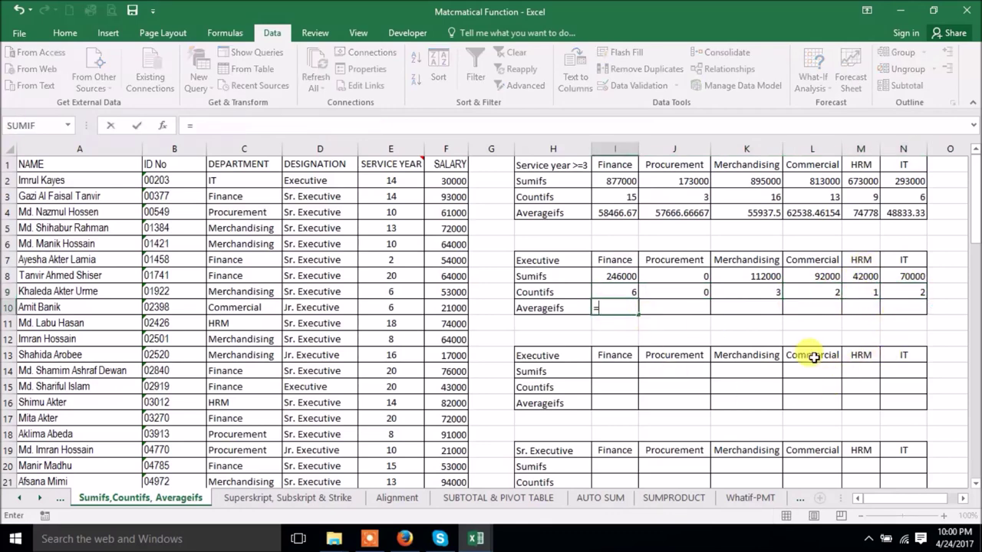
text(average)
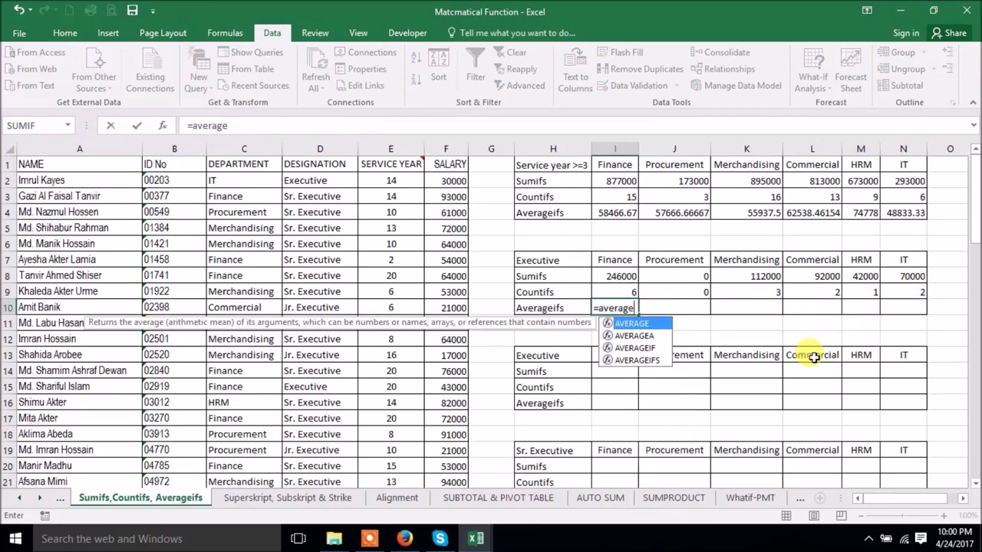
text(ifs)
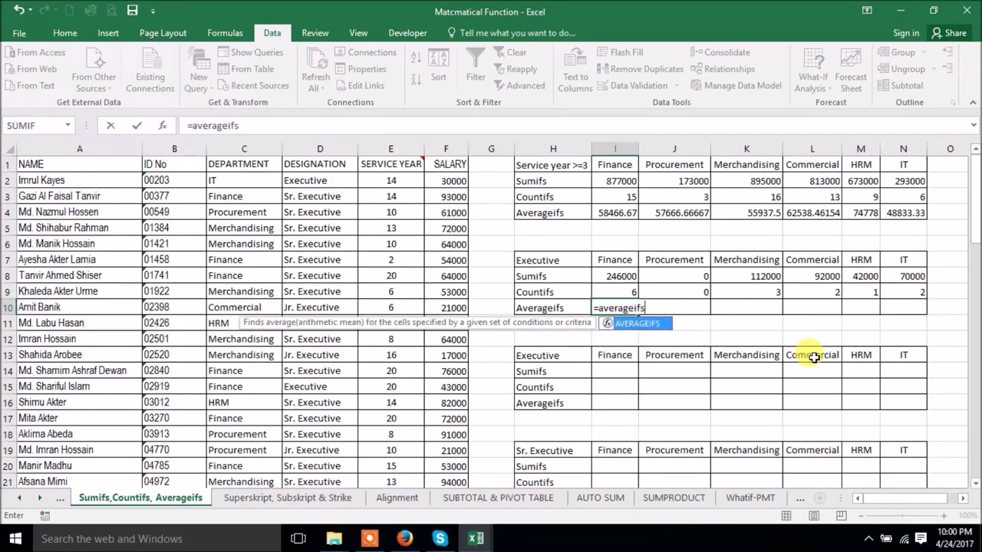
key(Tab)
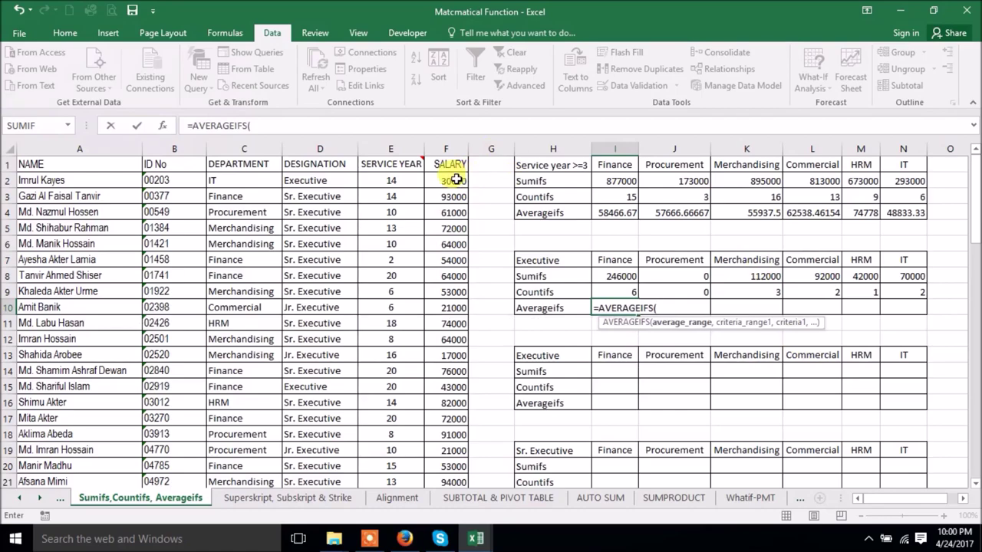
drag(456, 180, 448, 469)
key(F4)
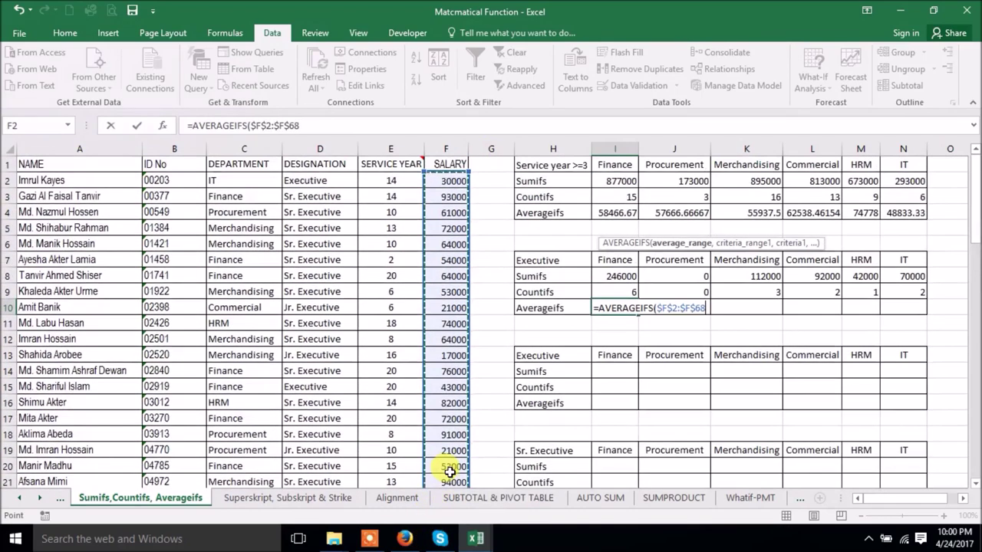
text(,)
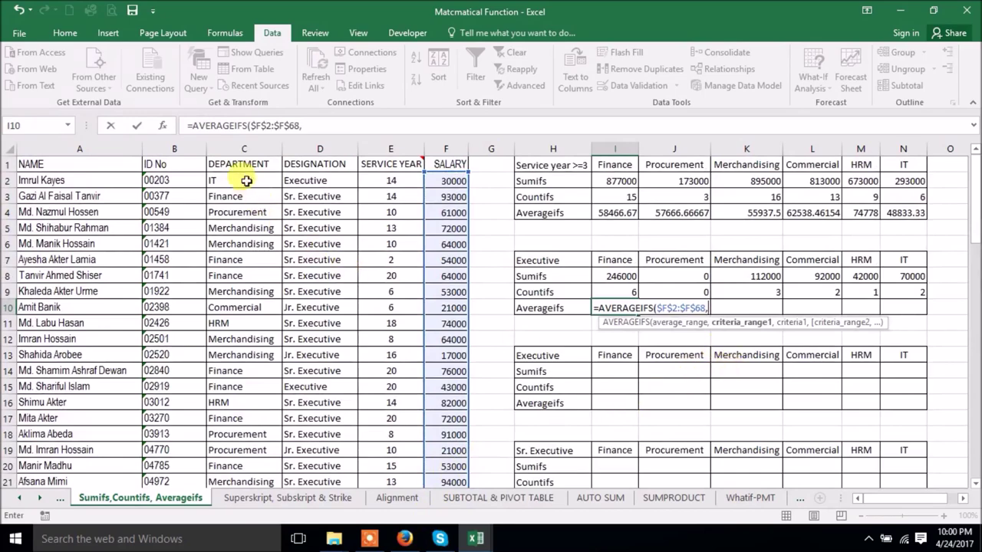
drag(246, 181, 238, 467)
key(F4)
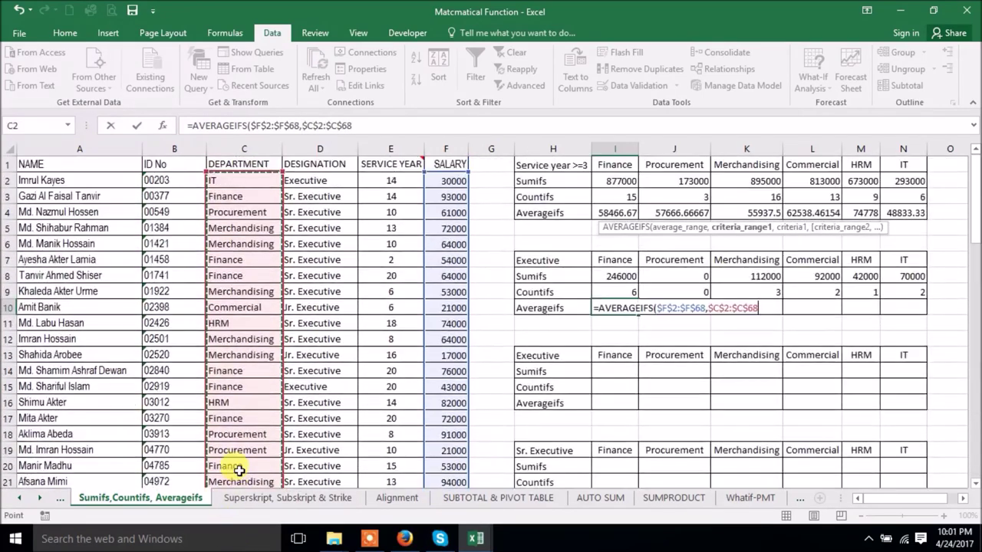
text(,)
click(628, 259)
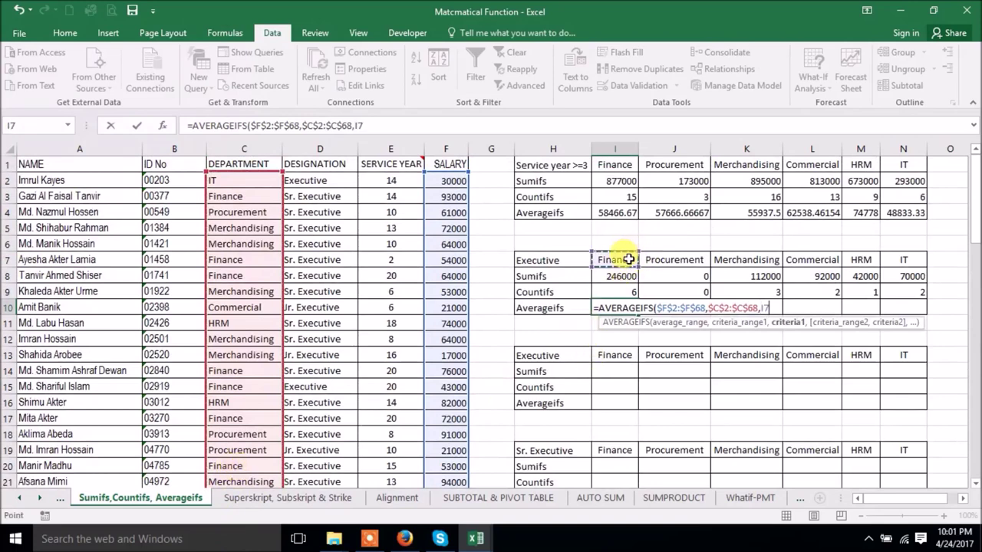
text(,)
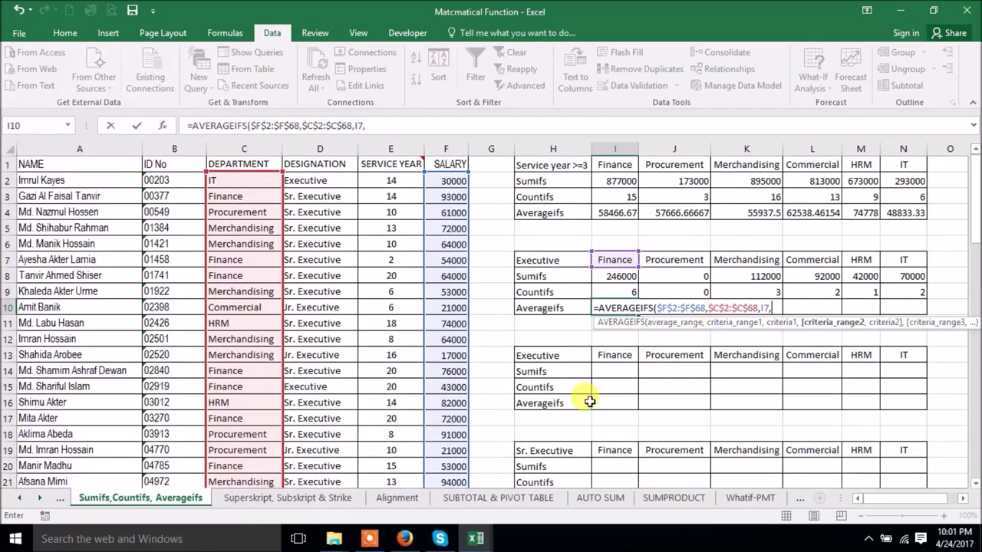
- Add designation range $D$2:$D$68 matched against $H7 and commit, giving 41000
drag(329, 182, 326, 412)
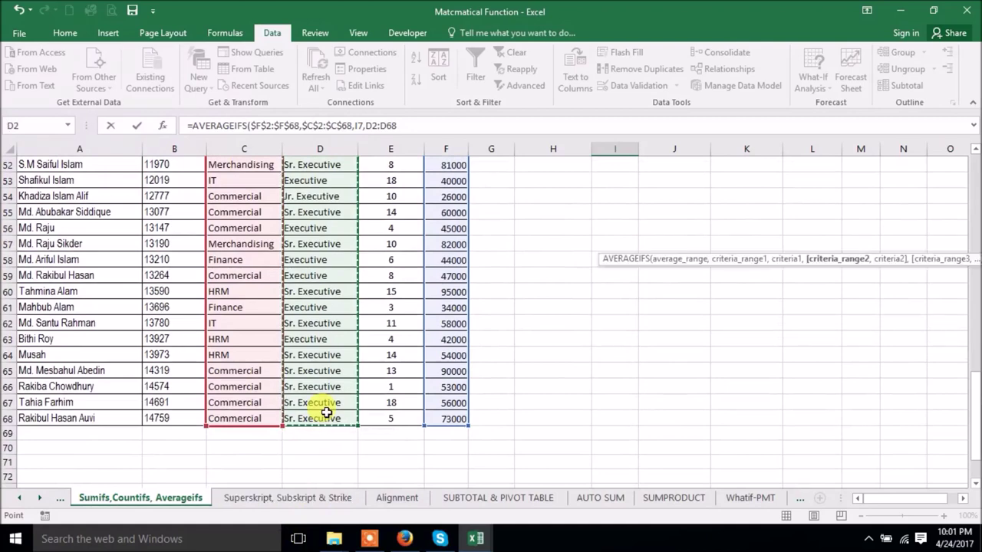
key(F4)
text(,)
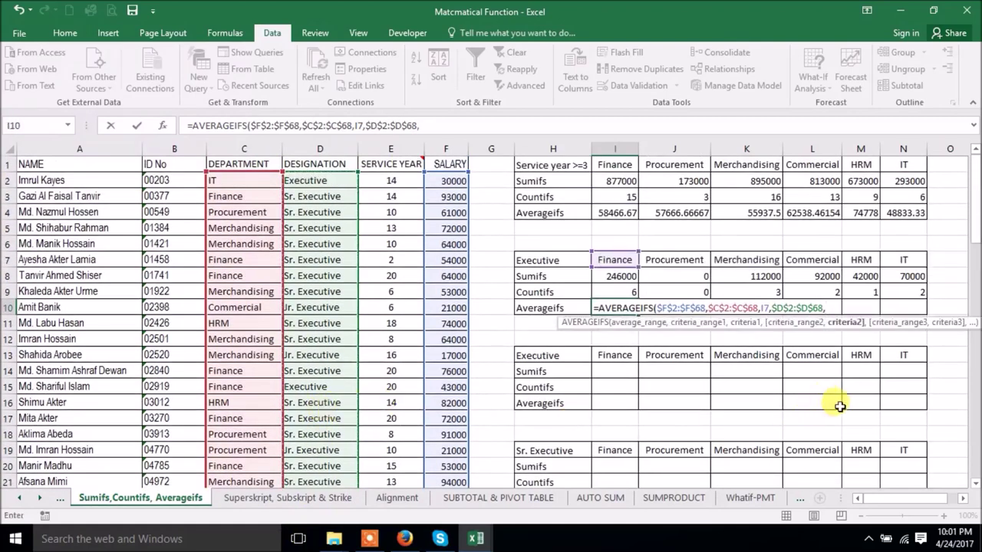
click(556, 260)
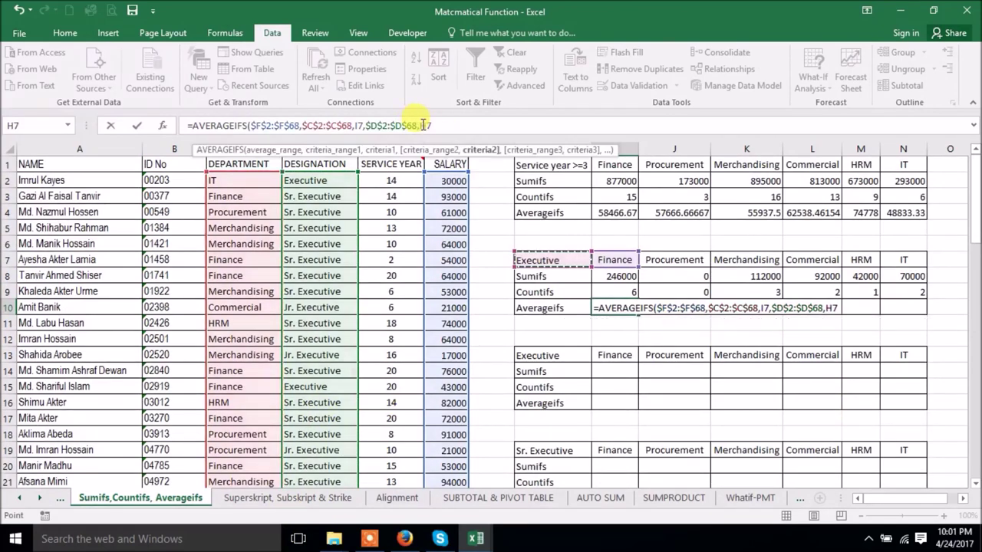
click(422, 125)
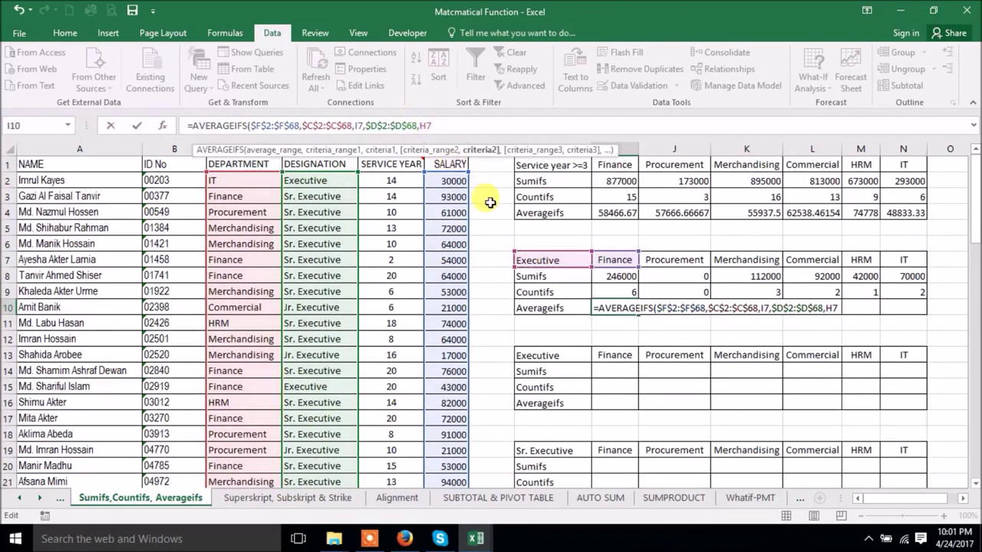
text($)
key(Return)
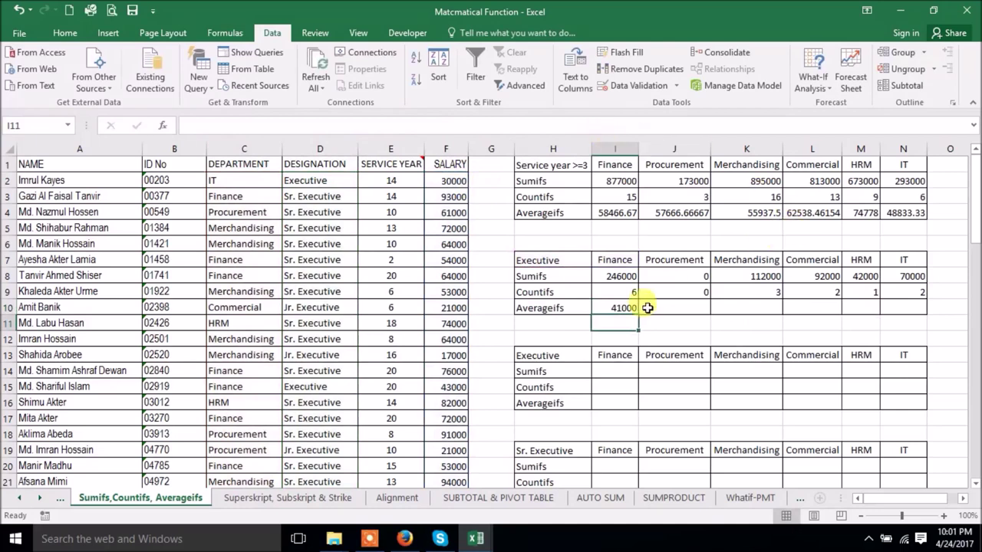
- Copy the Finance average across to N10 and inspect Procurement's #DIV/0! error
click(623, 308)
drag(639, 314, 932, 313)
click(690, 306)
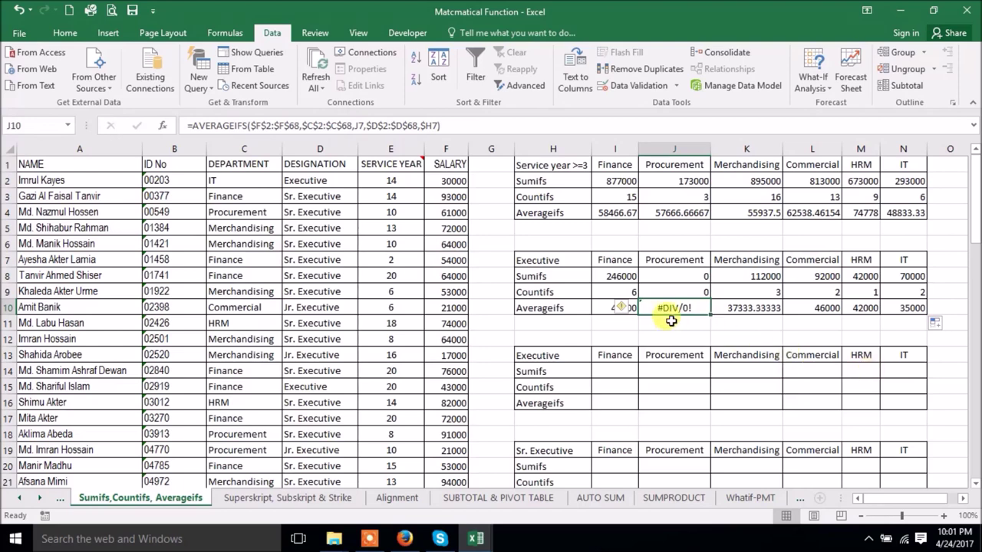
click(606, 313)
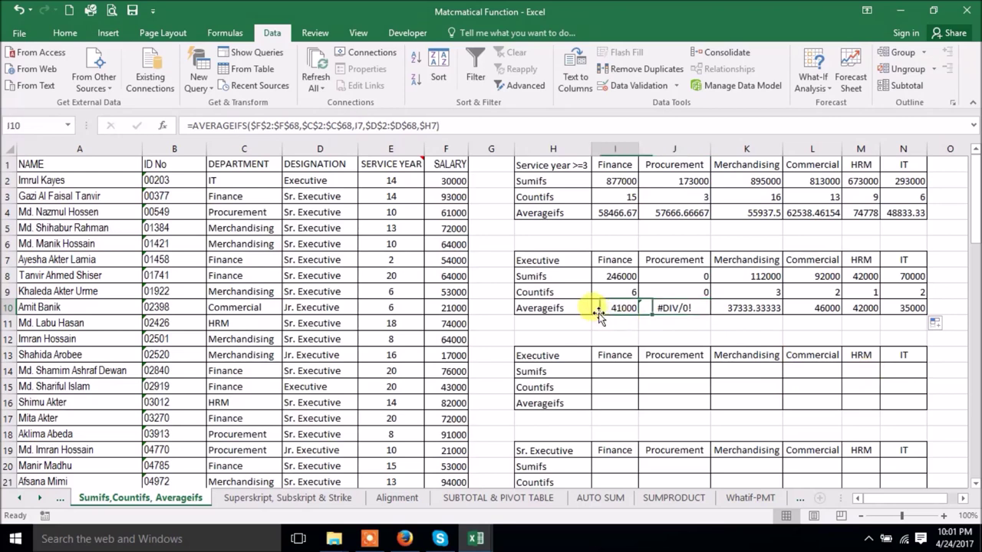
- Wrap I10's AVERAGEIFS in IFERROR returning blank, then refill it across to N10
click(198, 125)
text(ifer)
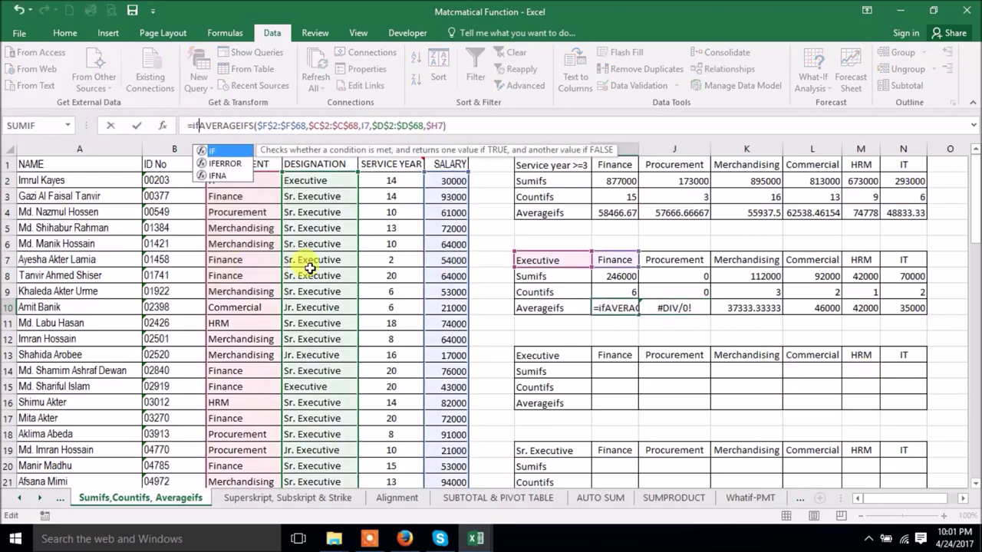
key(Tab)
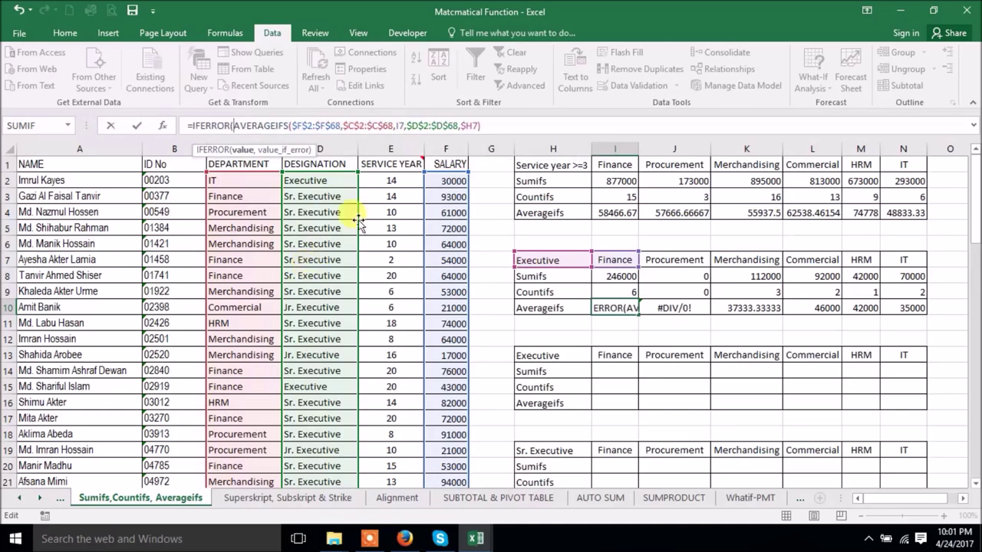
text(,)
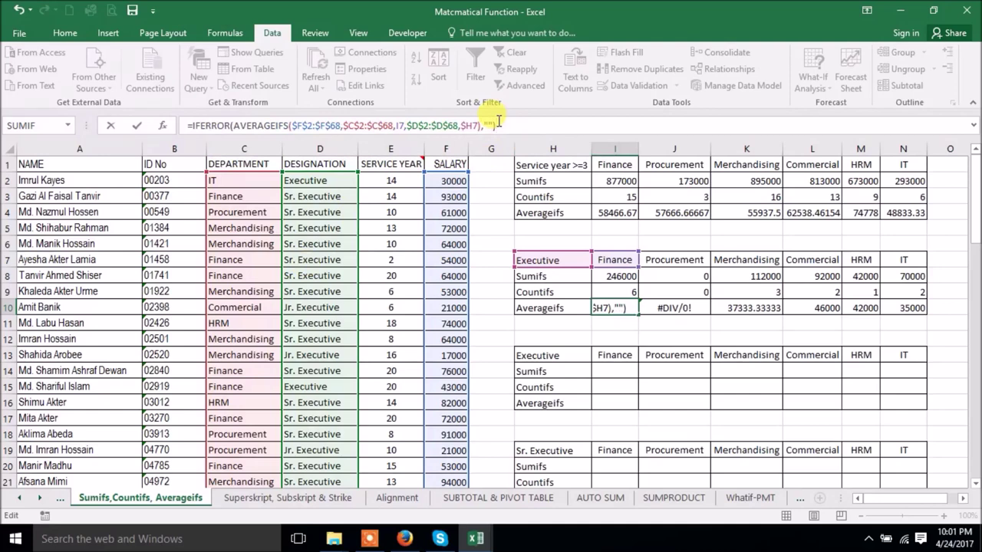
key(Return)
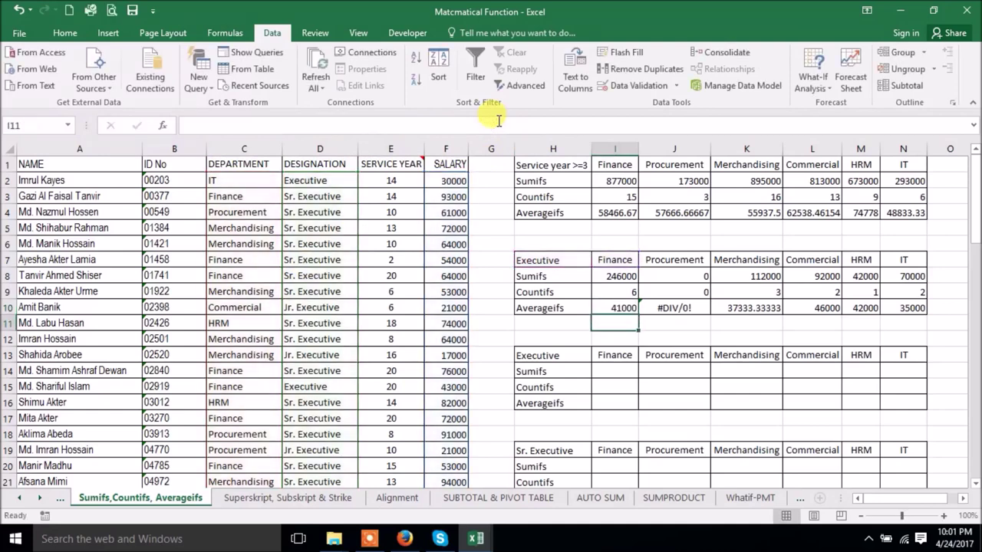
click(625, 307)
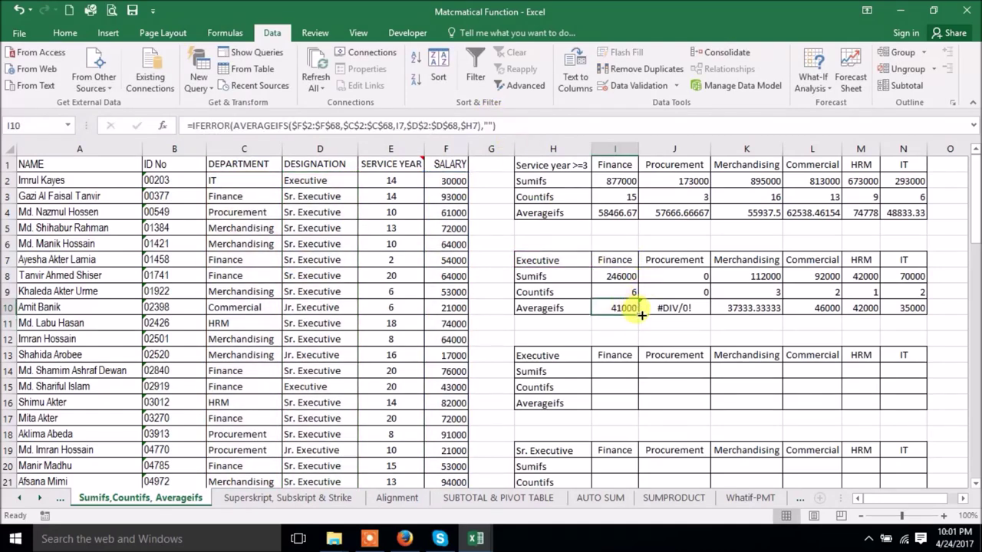
drag(639, 316, 915, 336)
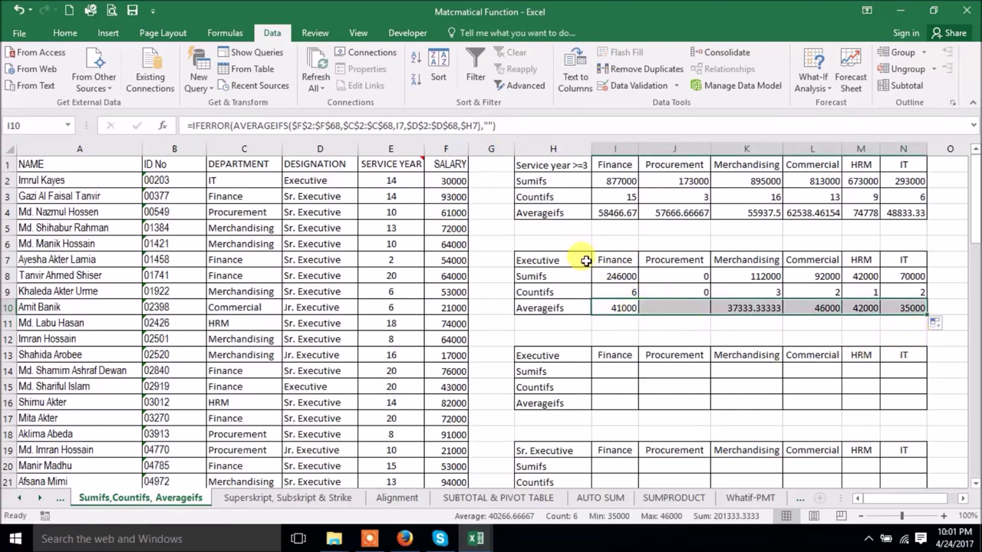
- Copy the Executive results I8:N10 into I14 and I20, giving Sr. Executive Sumifs 763000 to 205000
drag(620, 274, 766, 299)
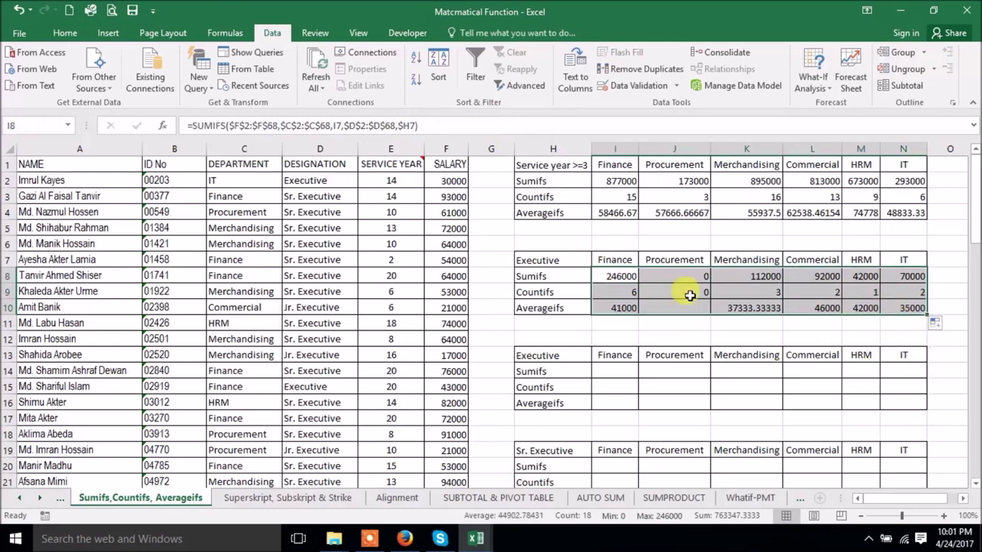
click(620, 276)
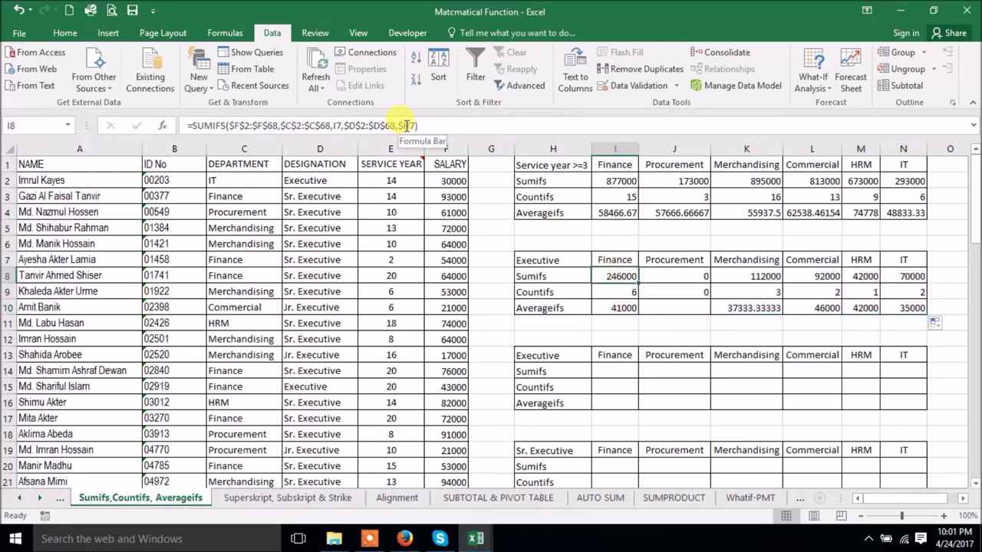
click(717, 339)
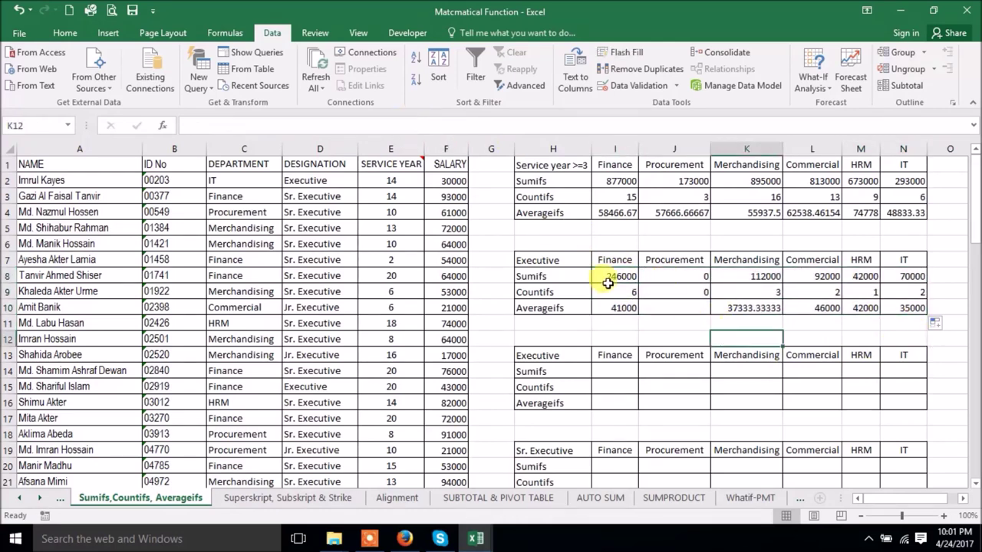
drag(614, 274, 905, 307)
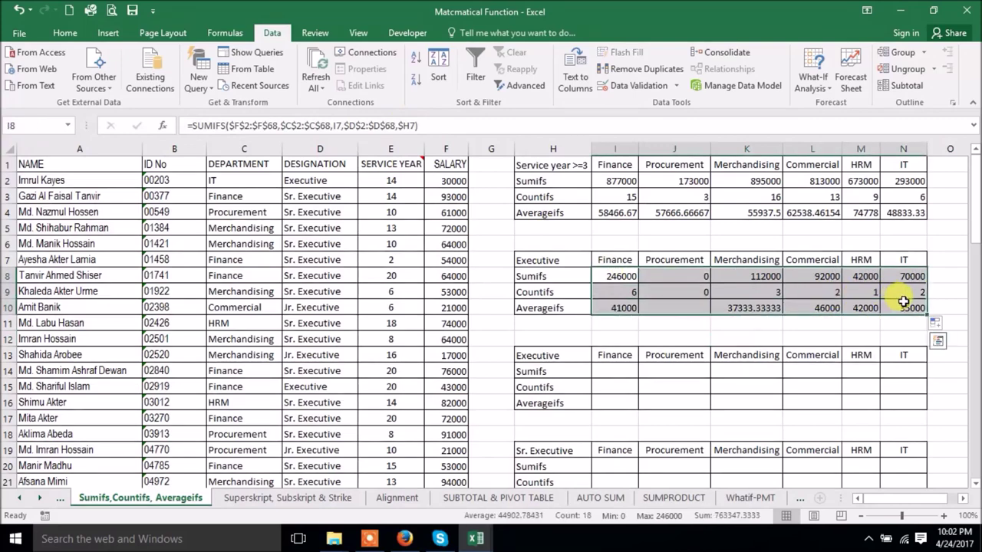
key(ctrl+c)
click(622, 369)
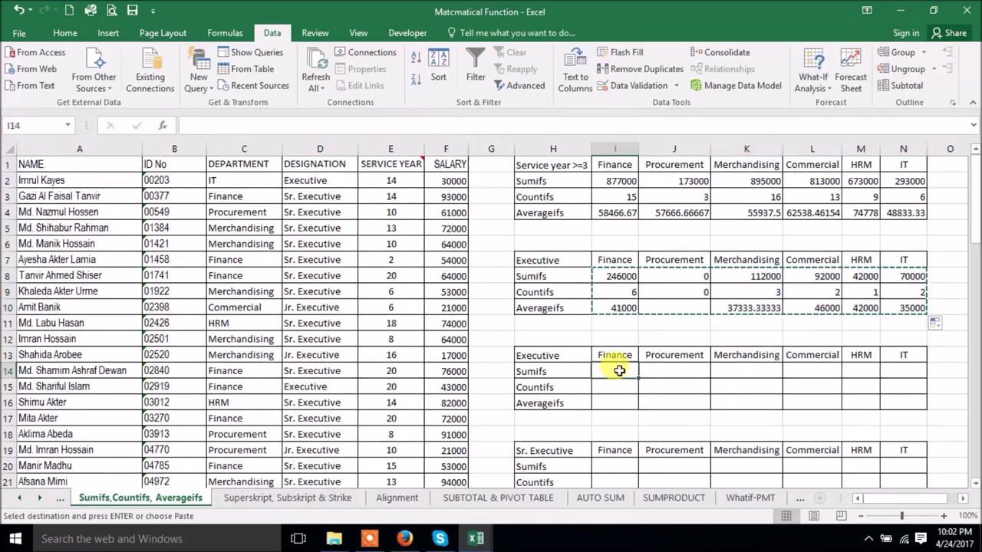
scroll(624, 367, down, 1)
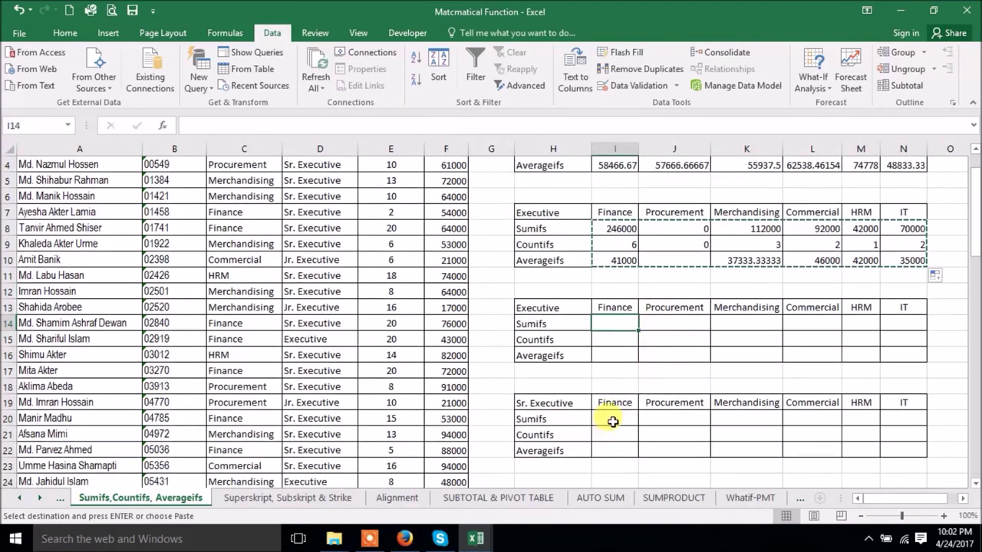
click(612, 418)
key(ctrl+v)
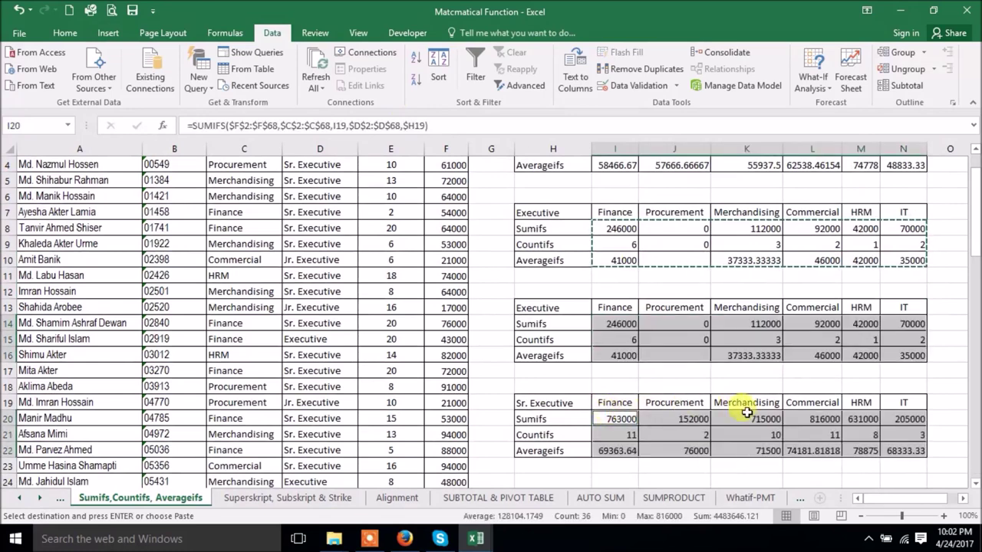
click(624, 324)
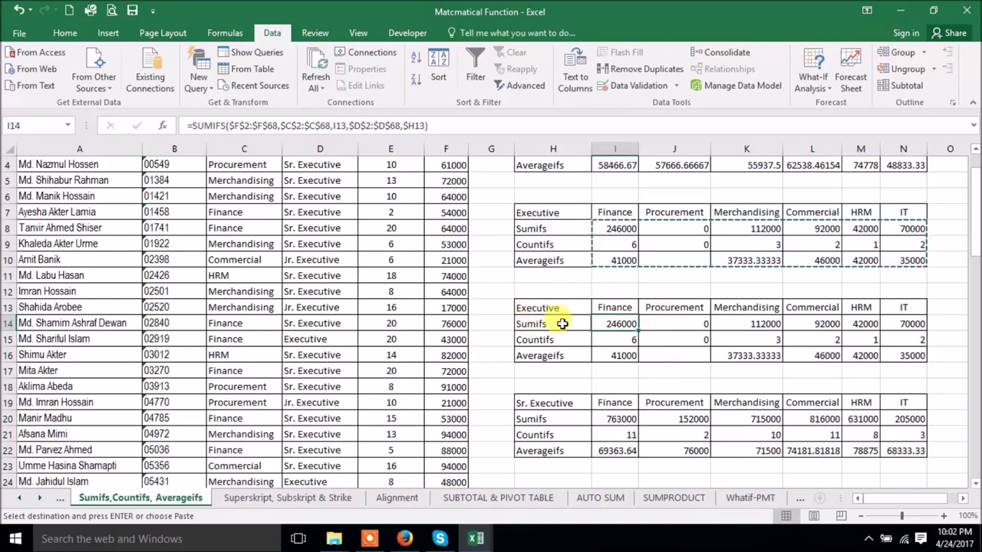
click(521, 308)
key(Escape)
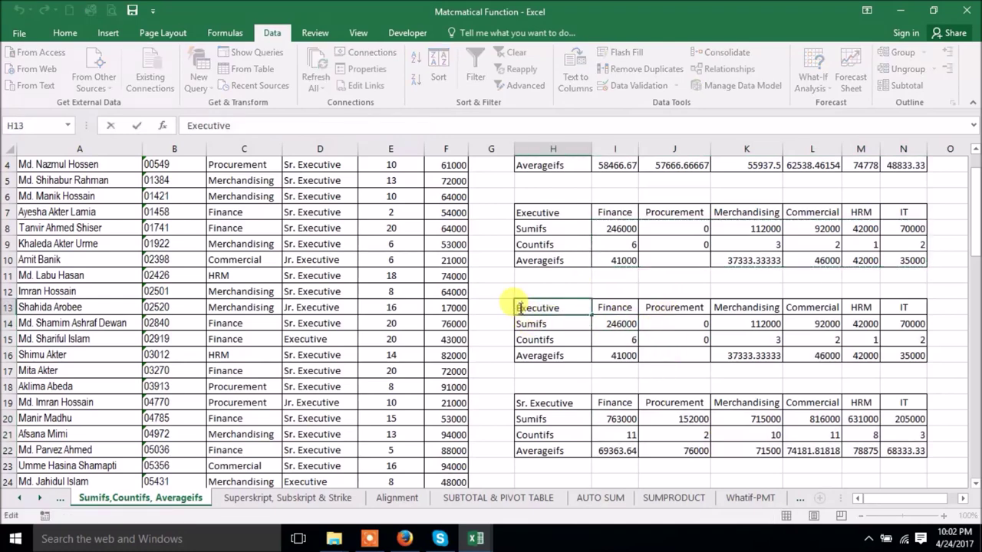
- Change the H7 label to 'Jr. Executive' so the upper table shows Sumifs 0 to 18000
click(518, 214)
double_click(518, 213)
text(Jr.)
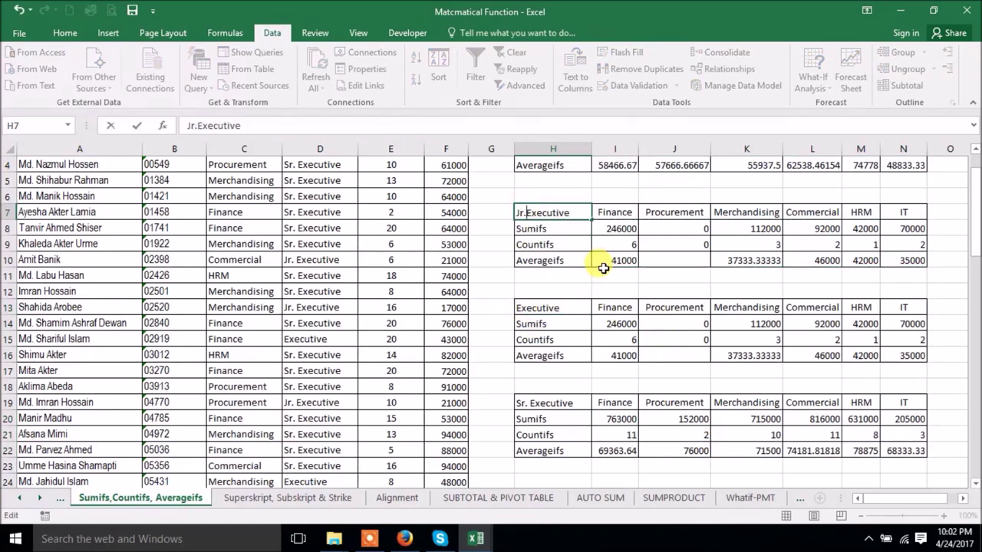
key(Return)
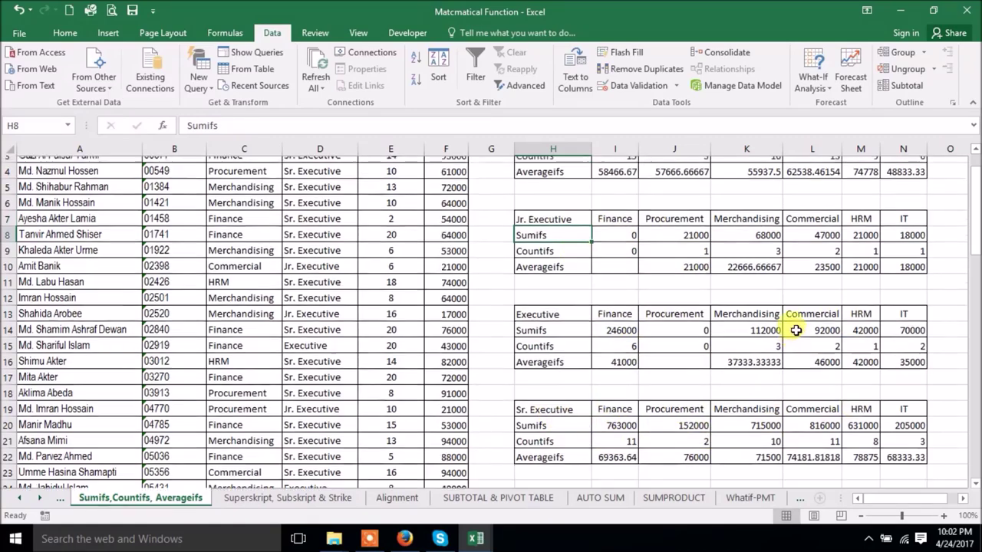
scroll(767, 338, up, 1)
scroll(741, 340, down, 2)
scroll(703, 365, up, 2)
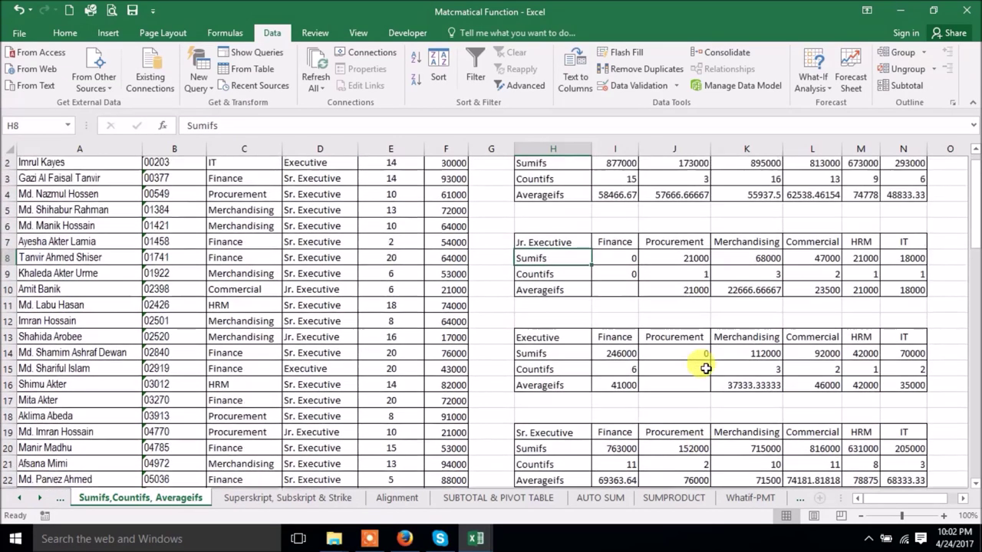
scroll(713, 339, down, 2)
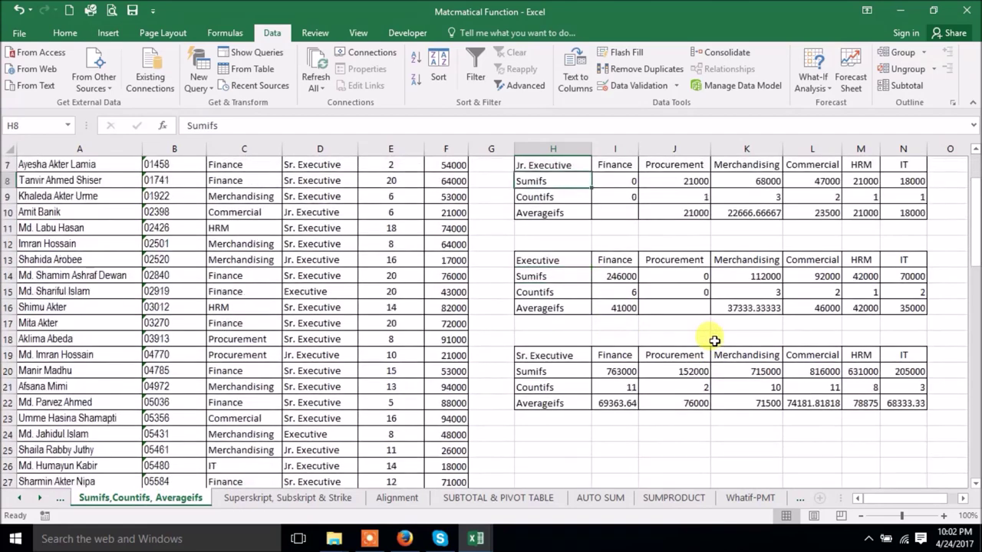
scroll(714, 340, up, 2)
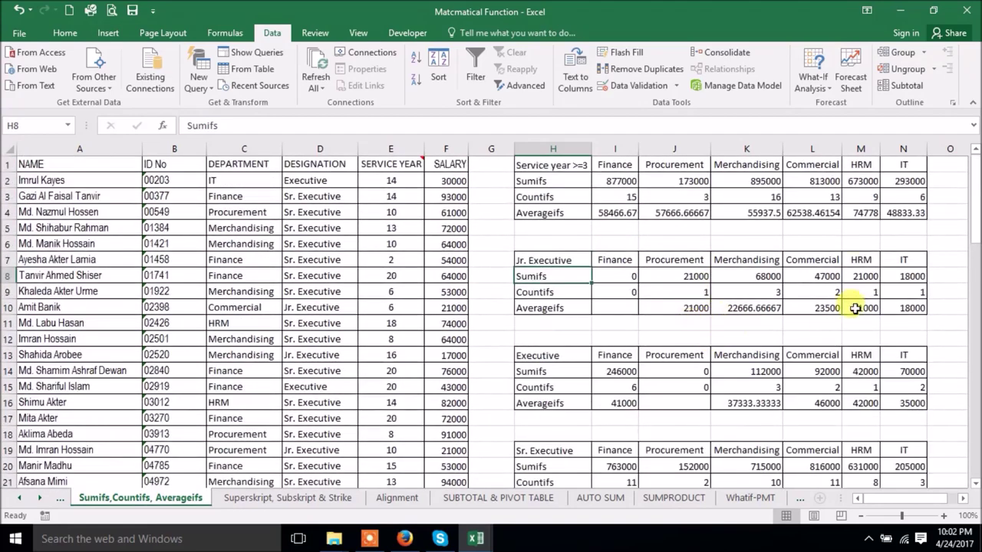
drag(618, 276, 919, 276)
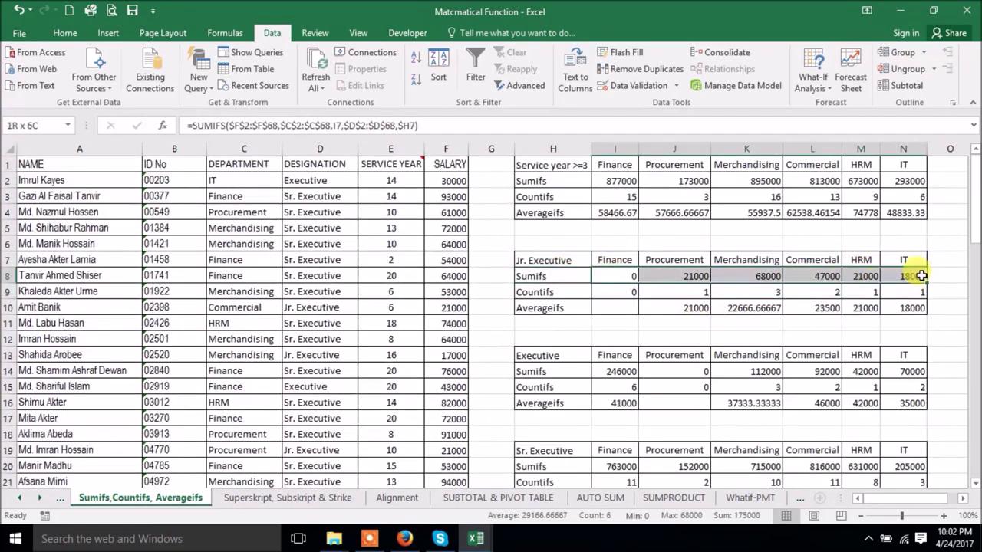
drag(618, 371, 911, 370)
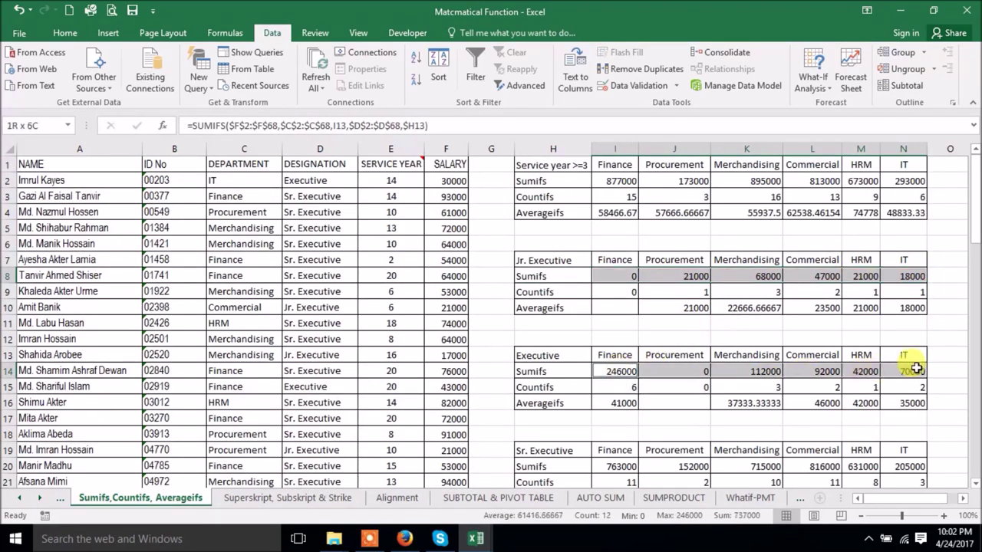
drag(617, 467, 780, 467)
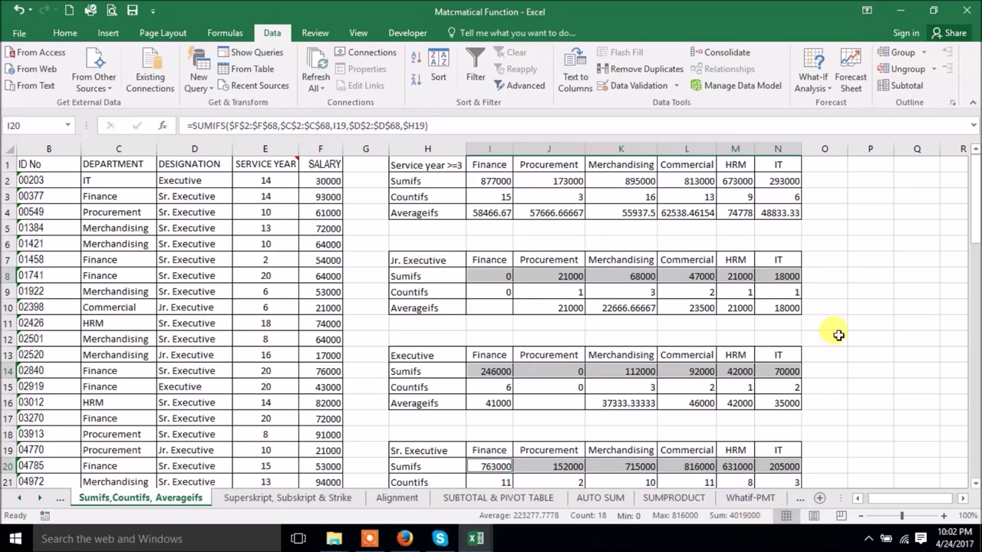
scroll(835, 333, down, 2)
scroll(848, 319, up, 2)
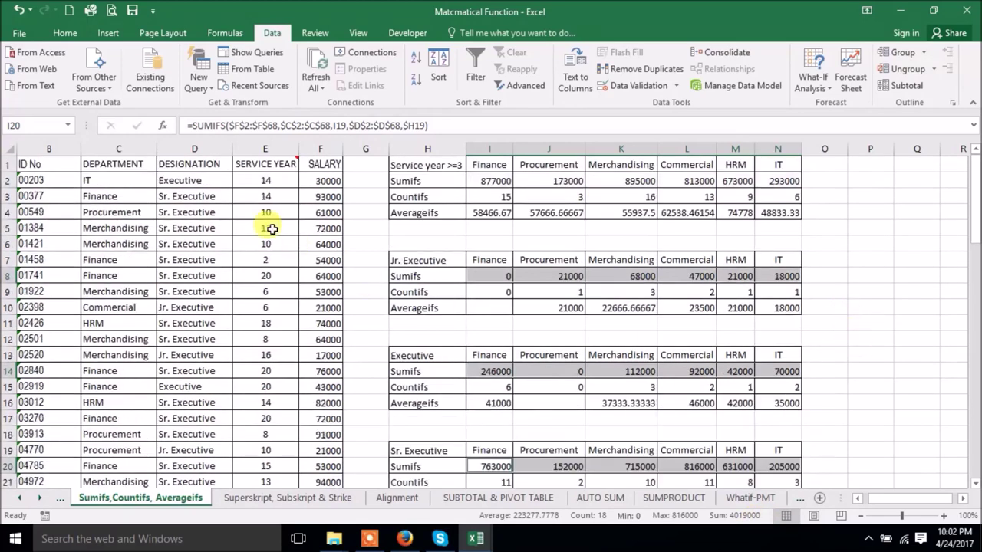
drag(320, 181, 325, 466)
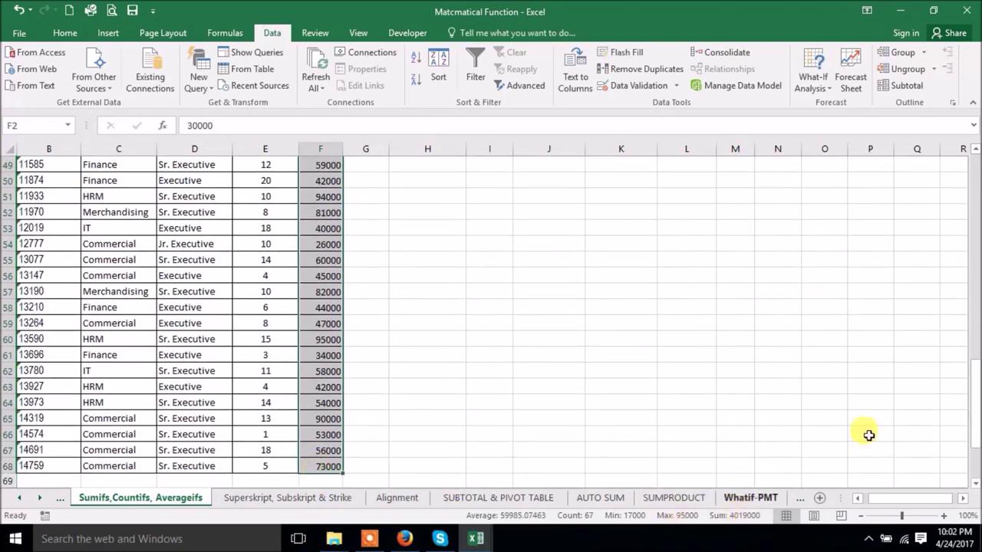
click(761, 310)
scroll(742, 279, up, 8)
scroll(742, 279, up, 8)
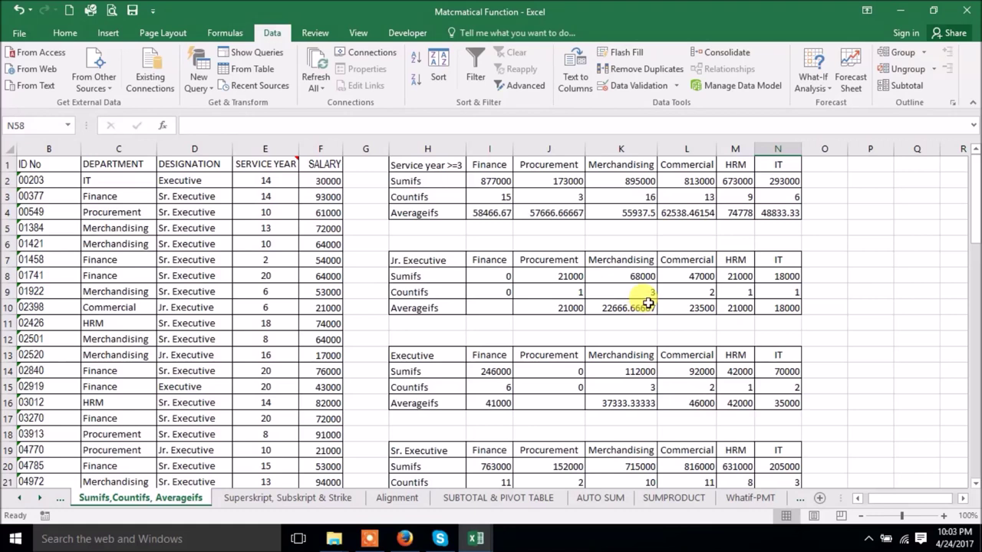
click(369, 539)
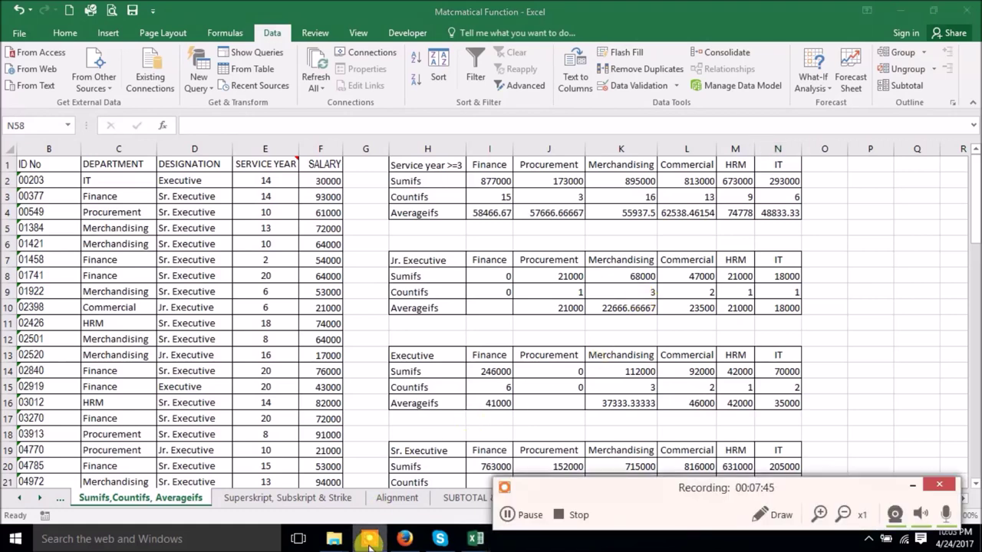
click(912, 485)
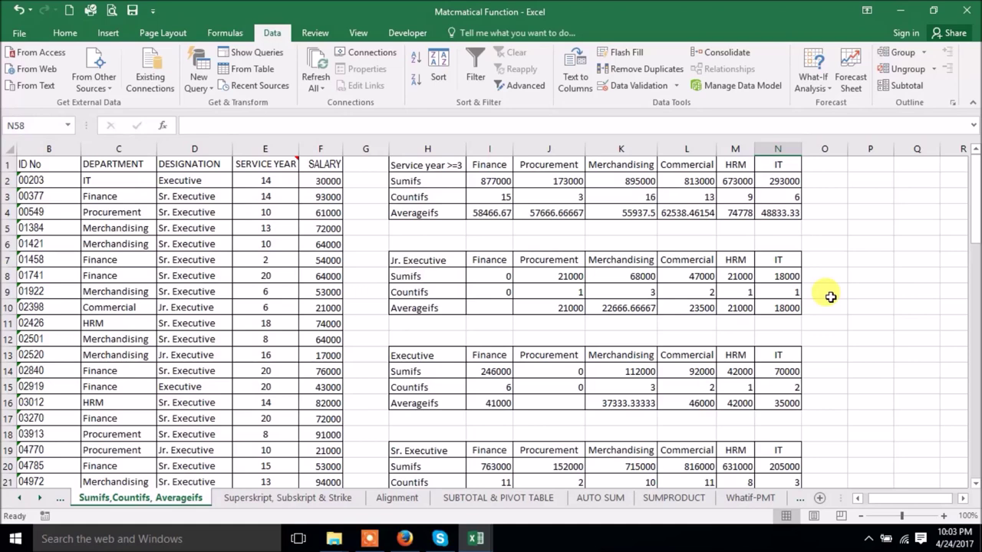
- In Firefox, show the Excel Friend YouTube tab and close the two rightmost tutorial tabs
click(404, 538)
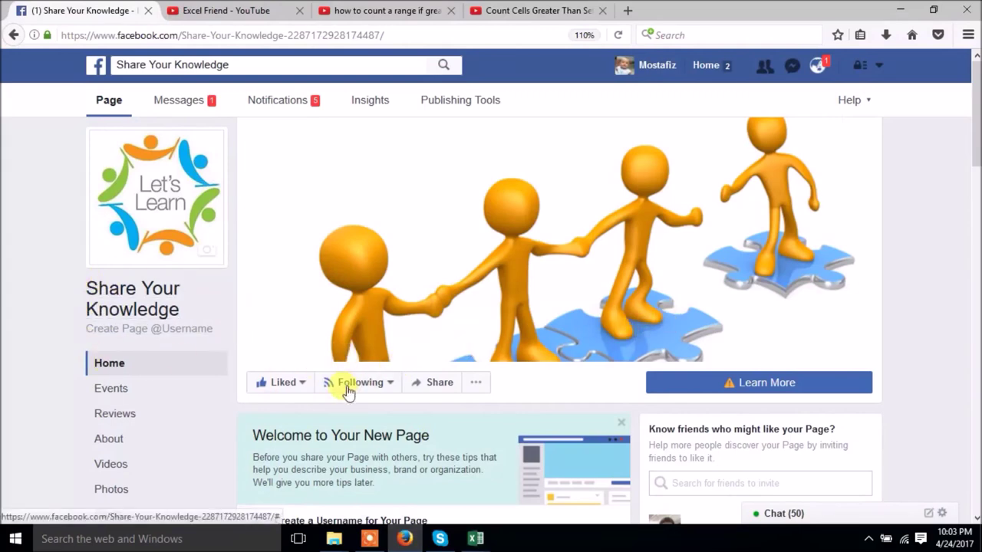
click(254, 11)
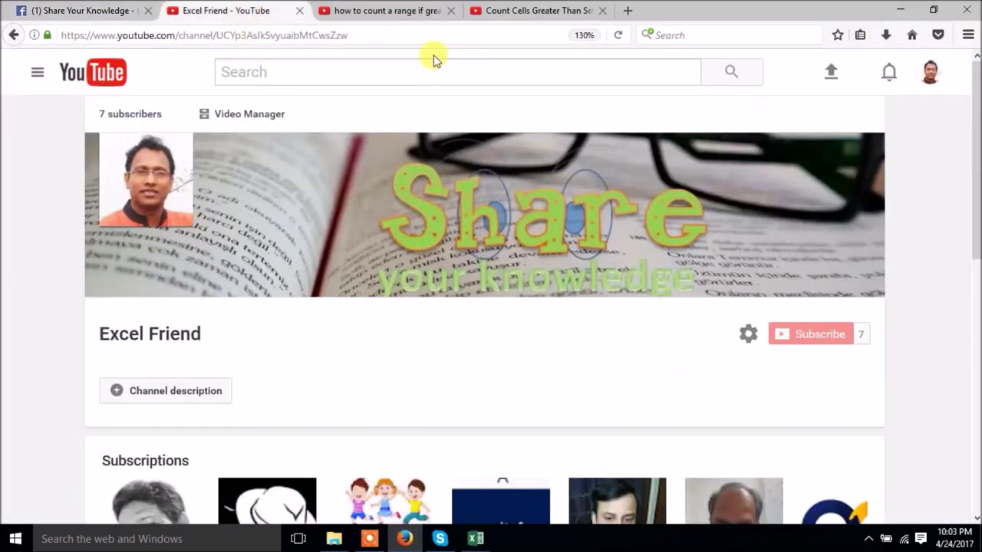
click(451, 10)
click(451, 10)
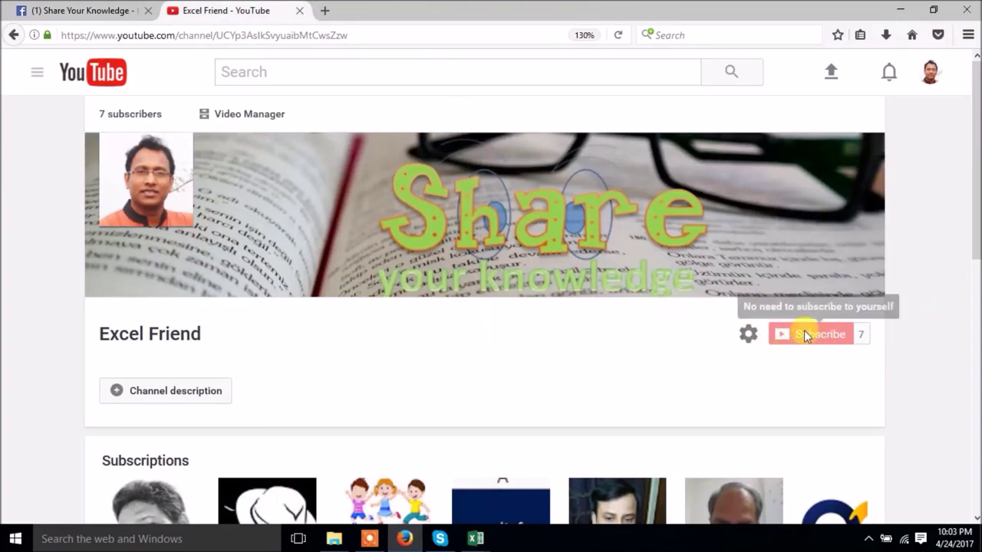
scroll(433, 337, down, 6)
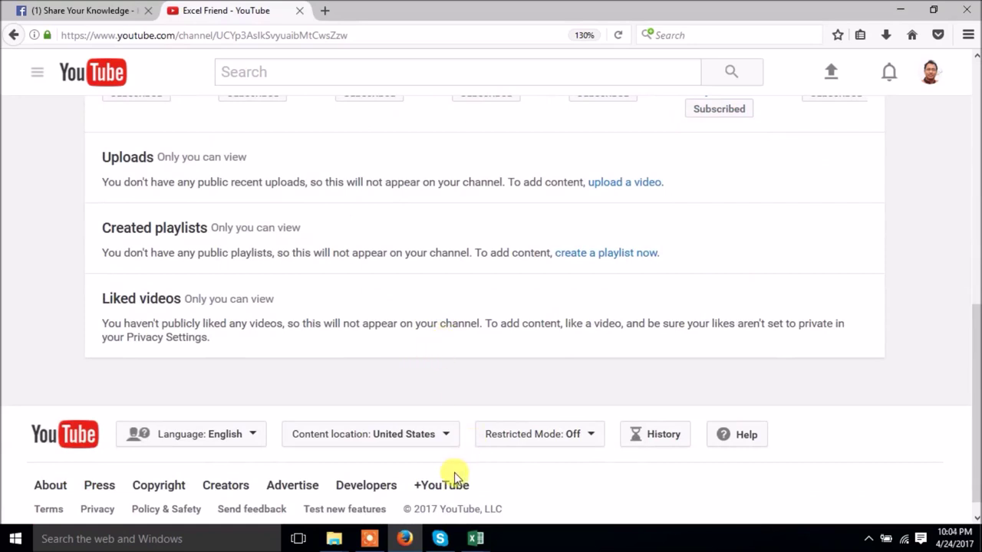
click(368, 539)
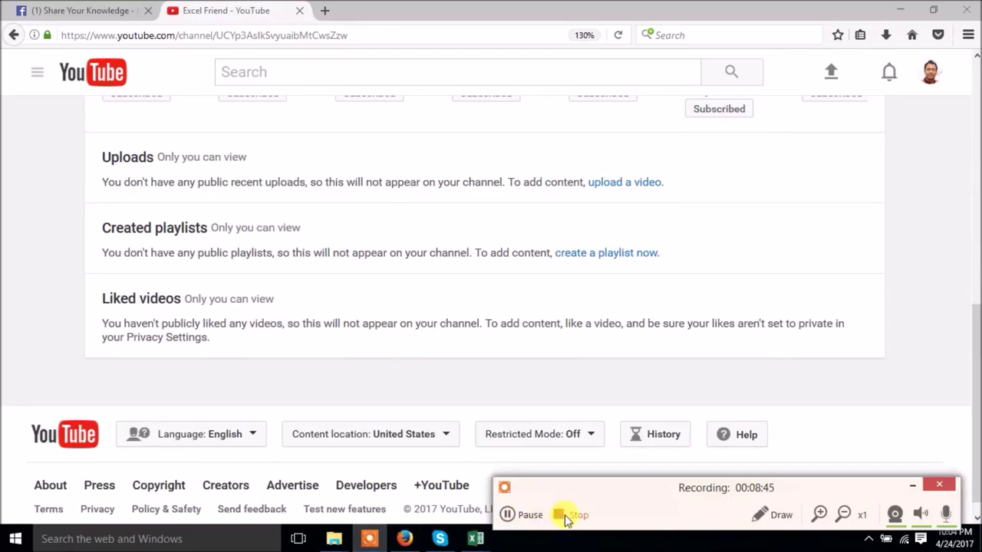